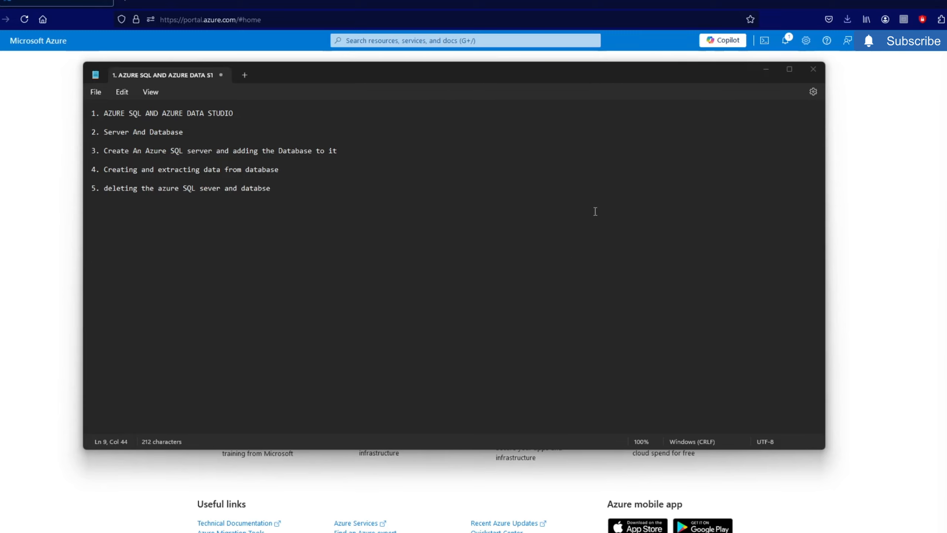
# - Minimize the Notepad outline so the Azure portal home page shows
pyautogui.click(765, 71)
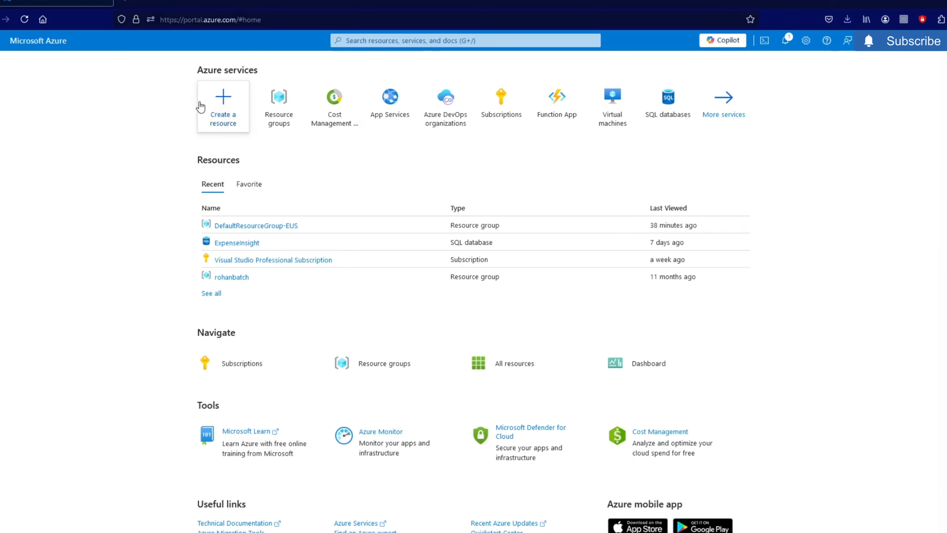
# - Search the Marketplace for 'sql database', dismiss Private Offers, and open the SQL Database service page
pyautogui.click(229, 110)
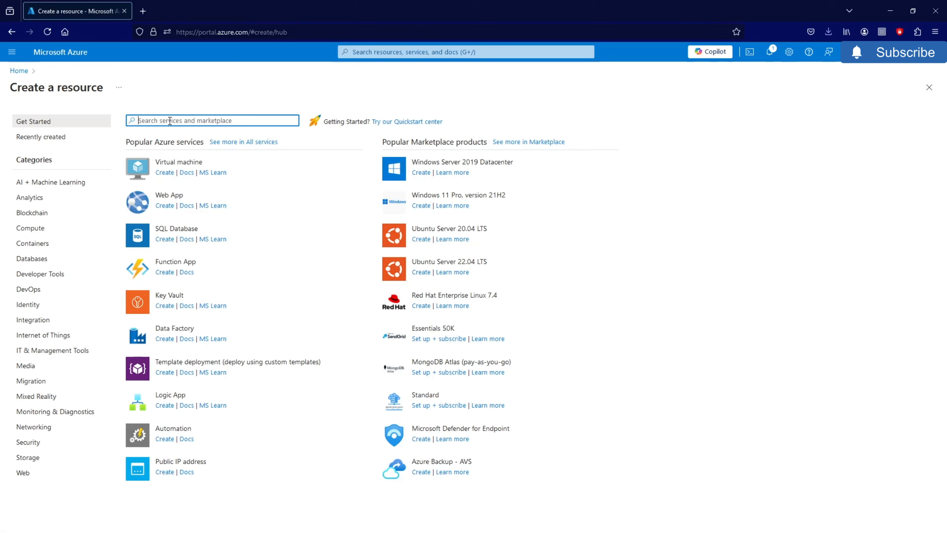
pyautogui.write('SQL')
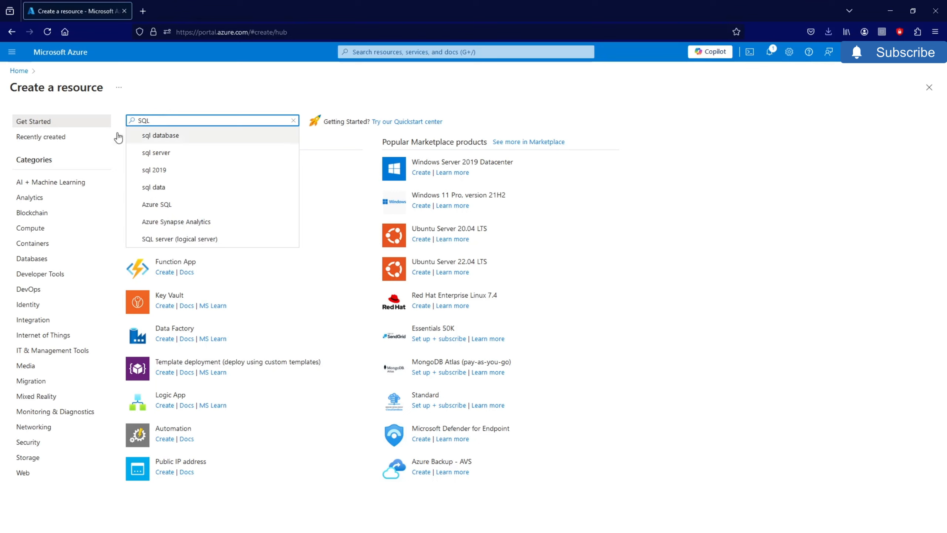
pyautogui.click(149, 135)
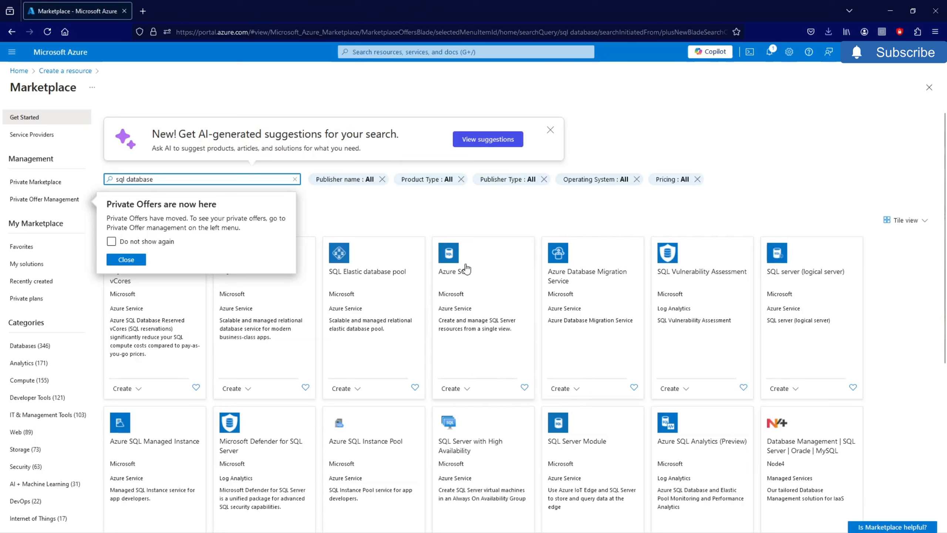
pyautogui.click(328, 208)
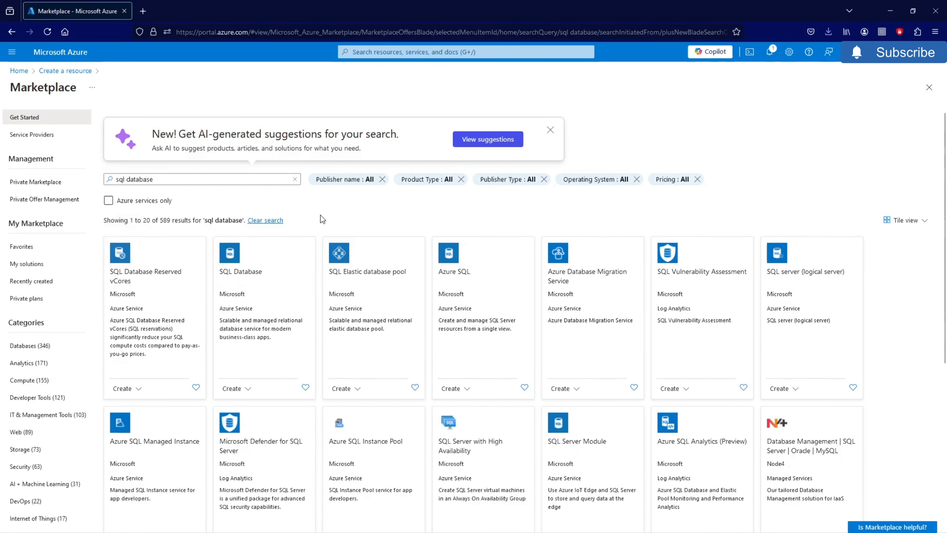
pyautogui.click(250, 278)
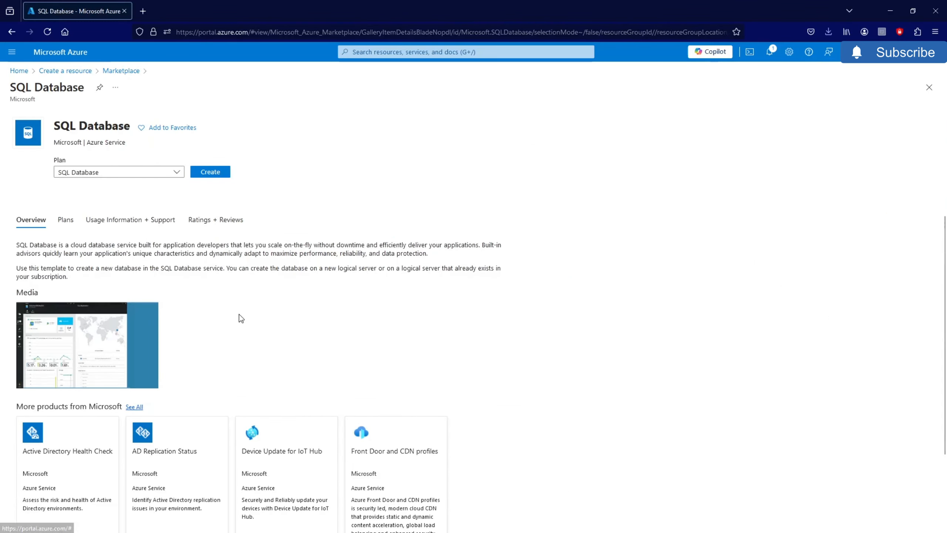
# - Begin a new SQL database, keep the Visual Studio Professional Subscription, and choose to create a new server
pyautogui.click(222, 186)
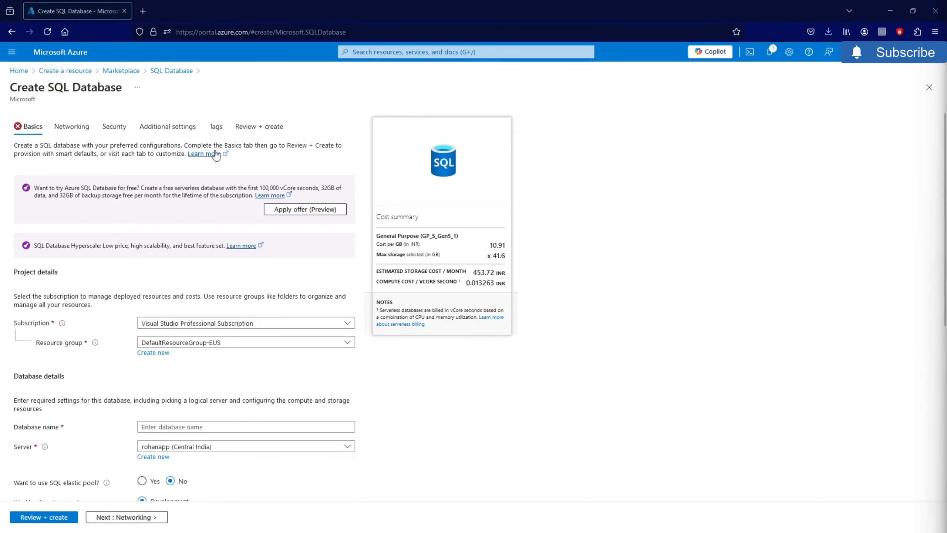
pyautogui.scroll(-5, 190, 194)
pyautogui.scroll(4, 196, 201)
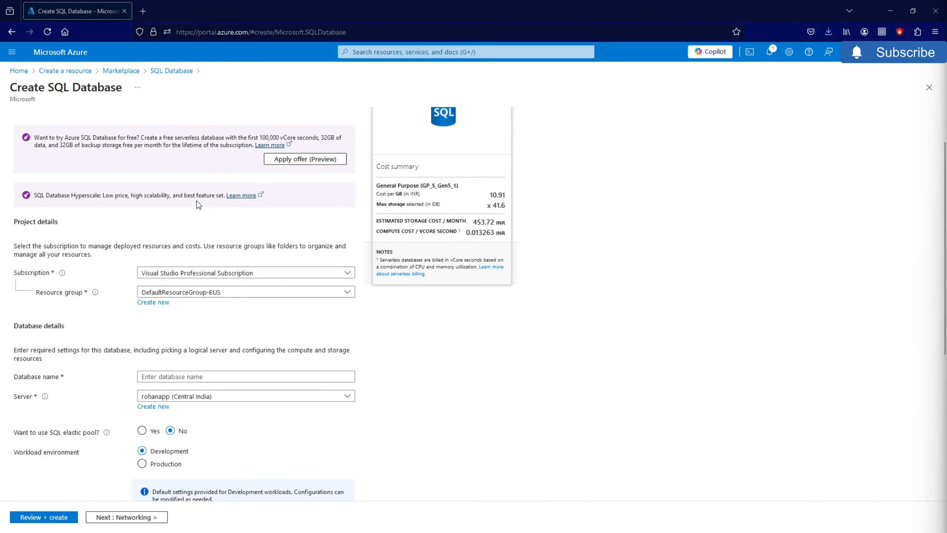
pyautogui.scroll(2, 231, 228)
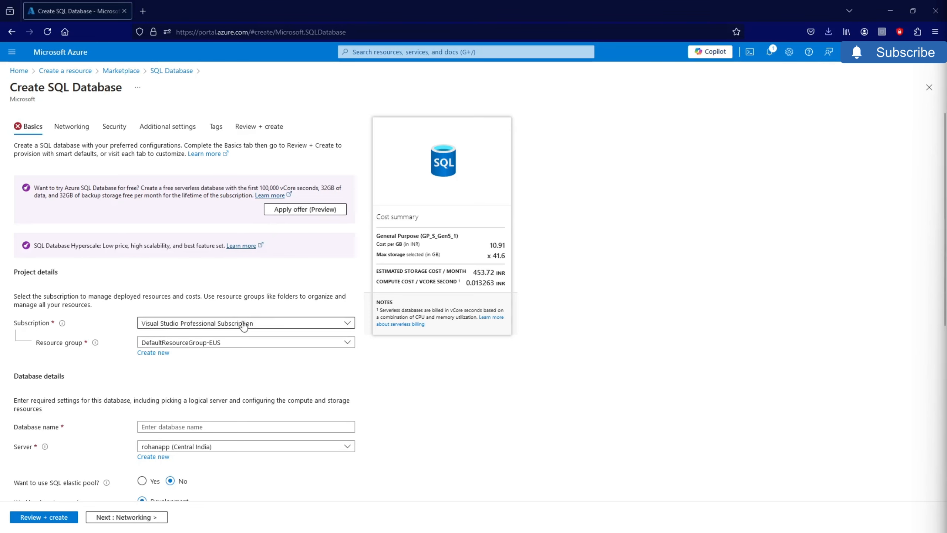
pyautogui.scroll(-3, 188, 341)
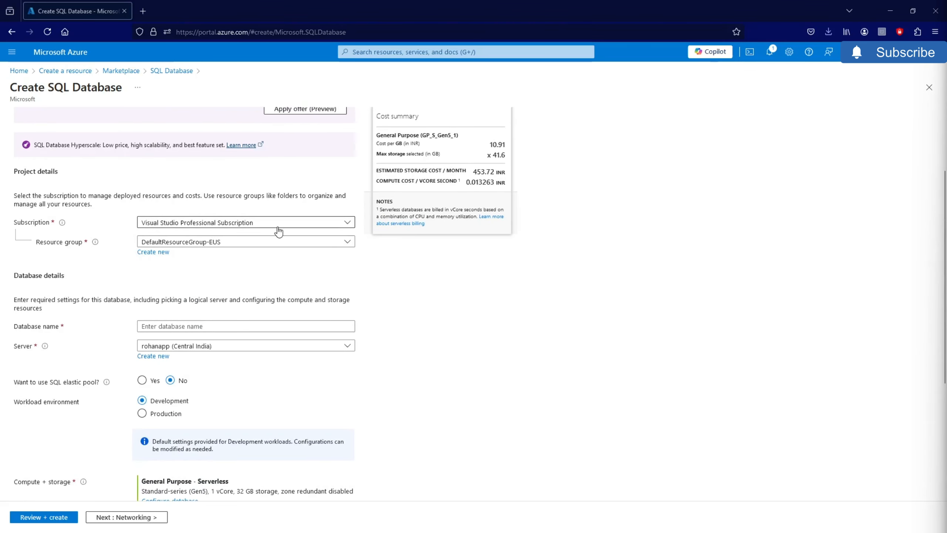
pyautogui.click(344, 227)
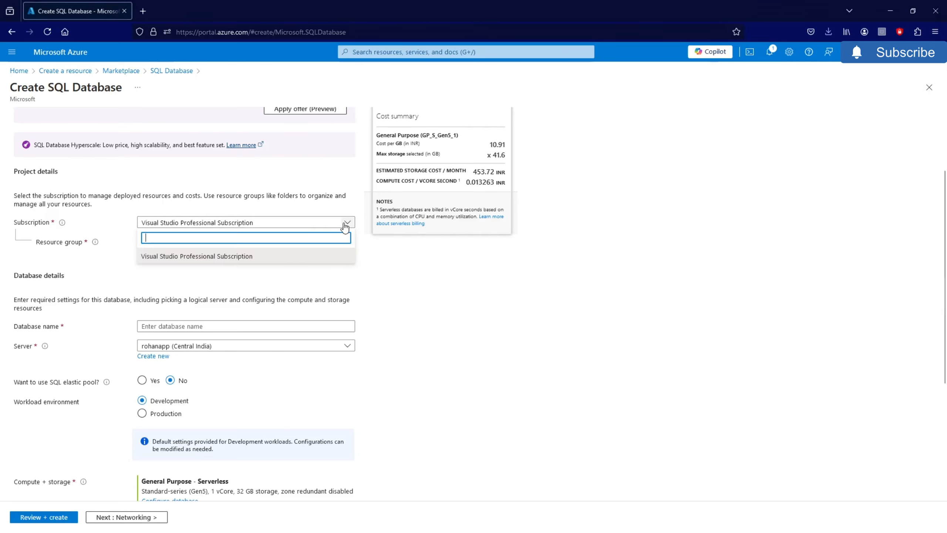
pyautogui.click(345, 227)
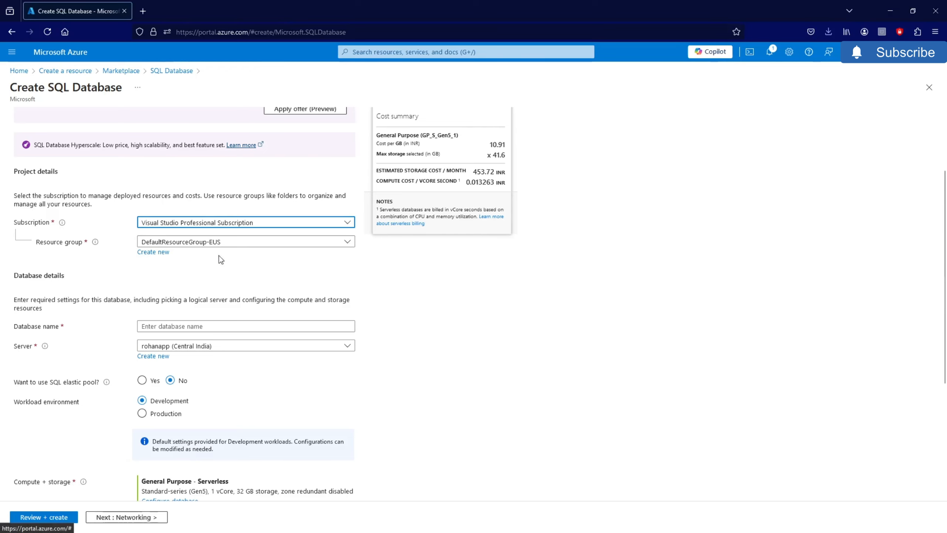
pyautogui.scroll(-4, 149, 317)
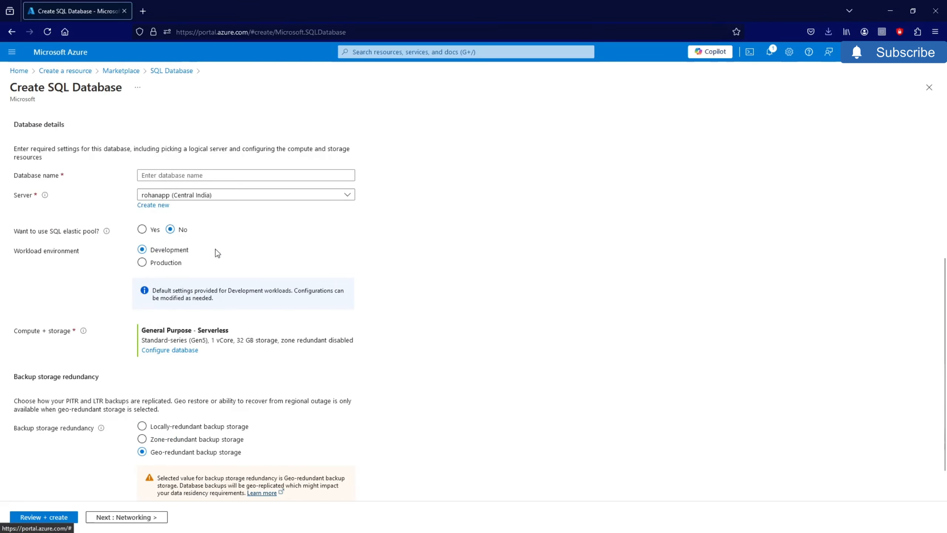
pyautogui.click(163, 208)
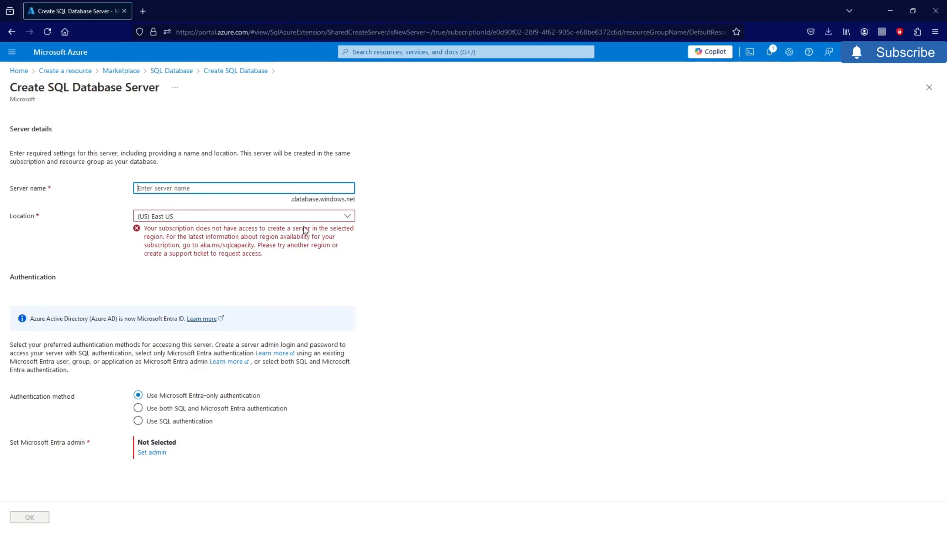
# - Set the new server's location to Central India and name it cloudevdbserver
pyautogui.click(316, 215)
pyautogui.scroll(-10, 232, 309)
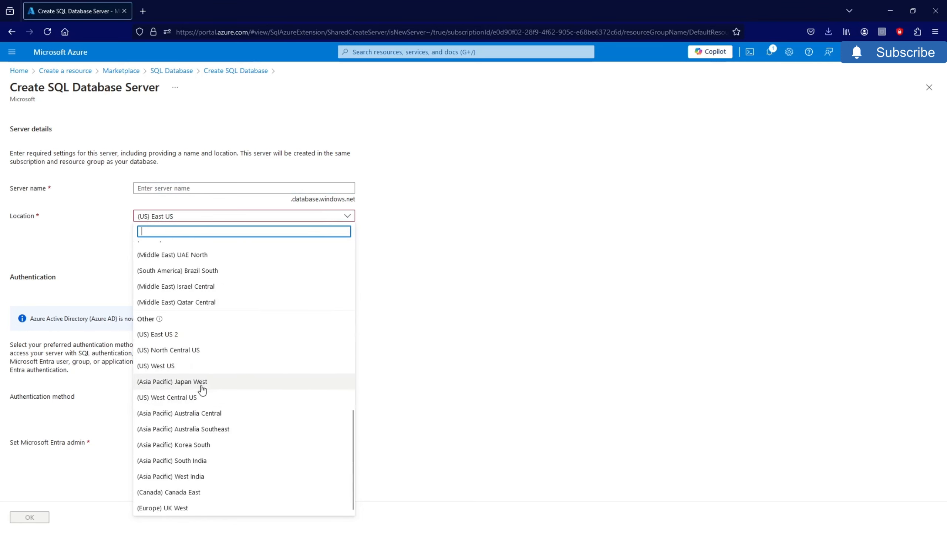
pyautogui.scroll(4, 199, 350)
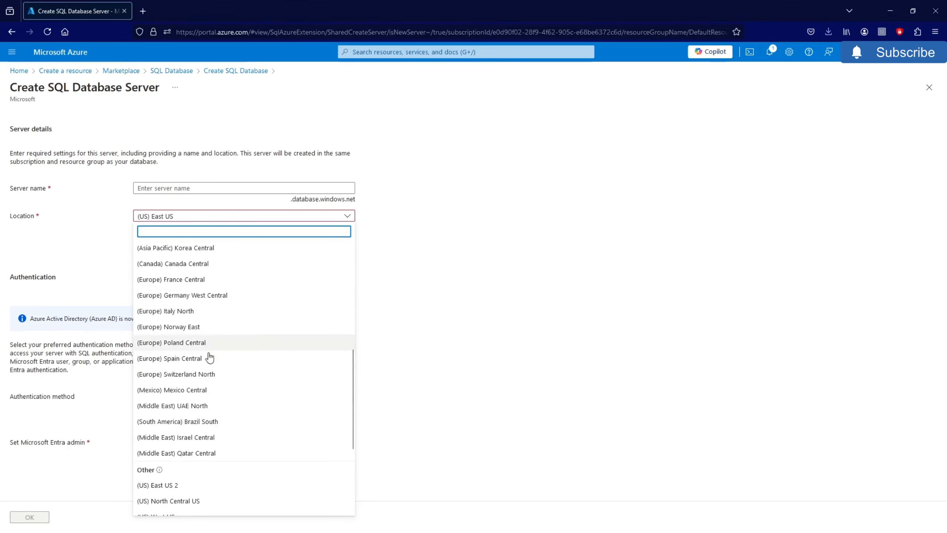
pyautogui.scroll(1, 208, 358)
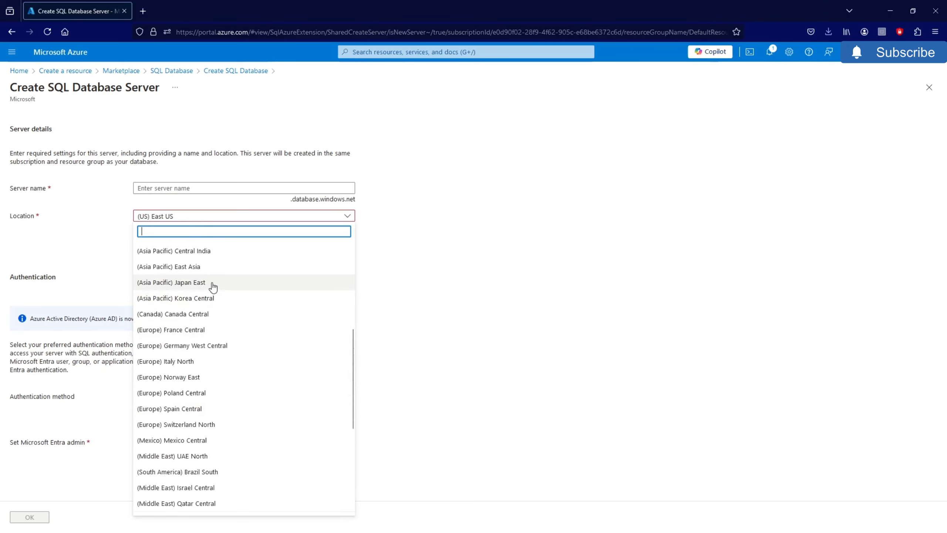
pyautogui.click(211, 252)
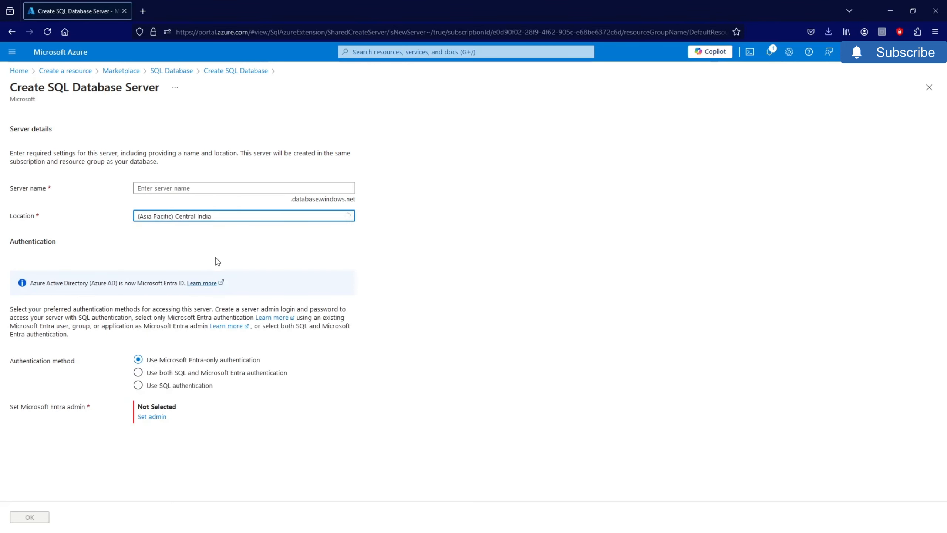
pyautogui.click(201, 190)
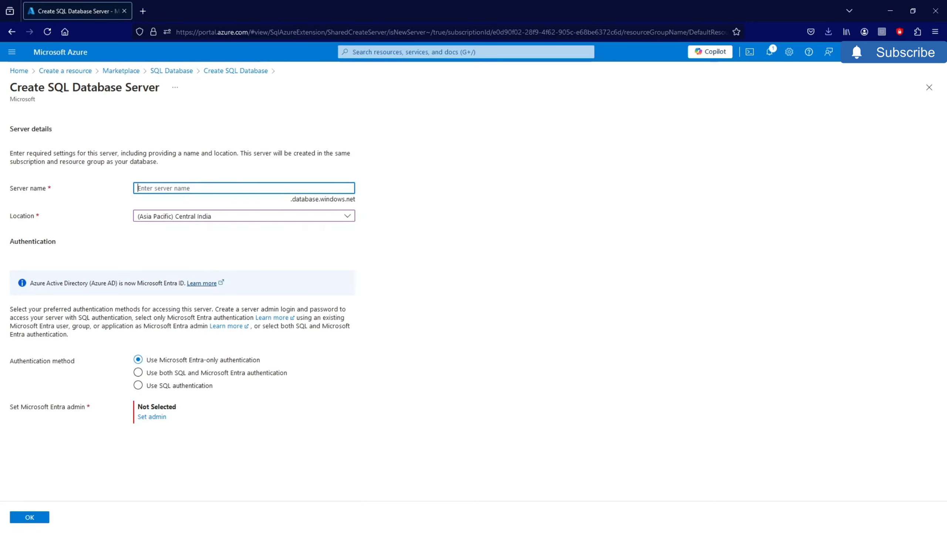
pyautogui.write('cloudevdbserver')
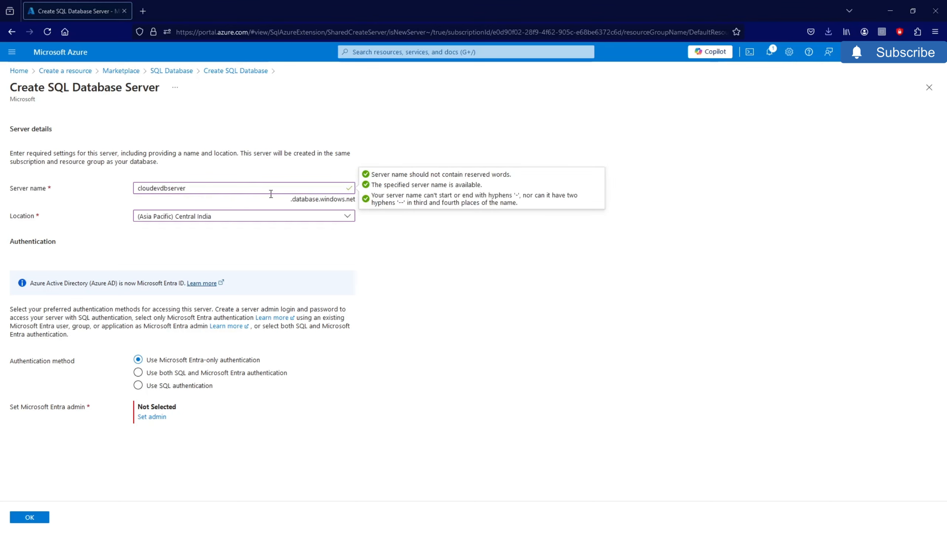
# - Switch to SQL authentication and enter the server admin login
pyautogui.click(138, 386)
pyautogui.click(183, 407)
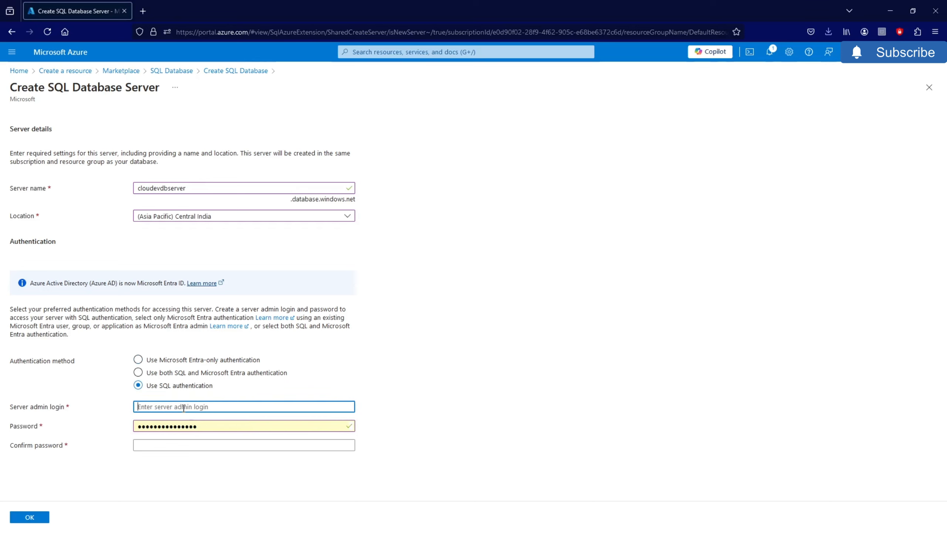
pyautogui.write('c')
pyautogui.press('BackSpace')
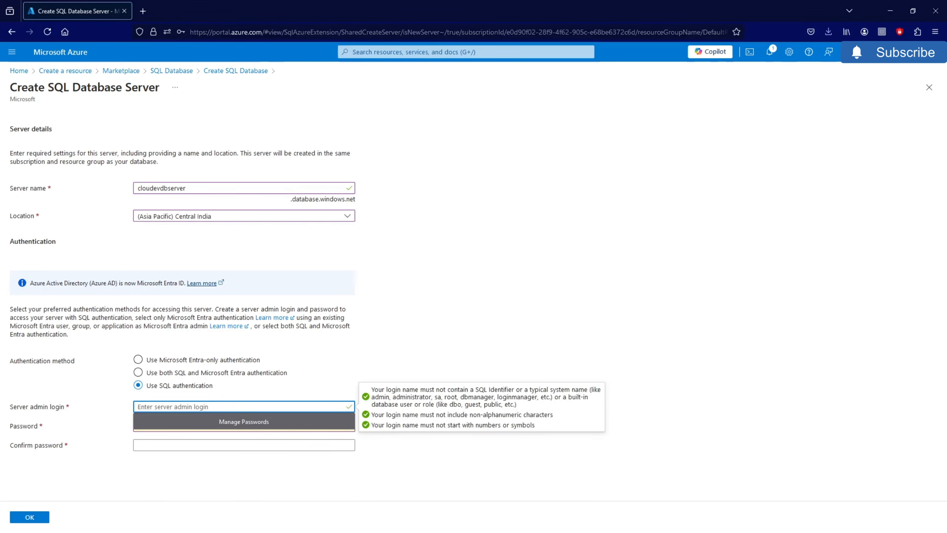
pyautogui.write('cloddevadmin')
pyautogui.click(164, 414)
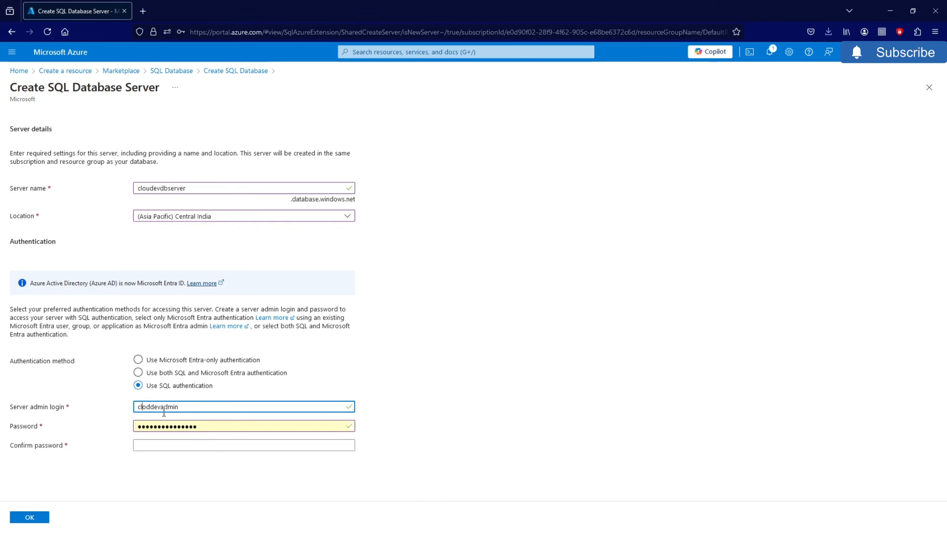
pyautogui.write('u')
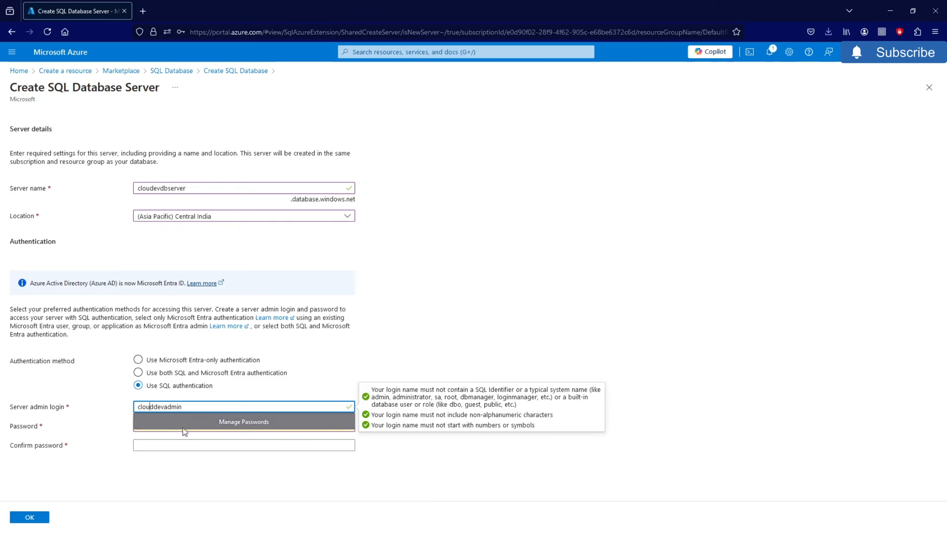
pyautogui.click(268, 508)
# - Enter and confirm the admin password, then submit the new server settings
pyautogui.click(197, 426)
pyautogui.moveTo(197, 426); pyautogui.dragTo(126, 430)
pyautogui.write('••••••••')
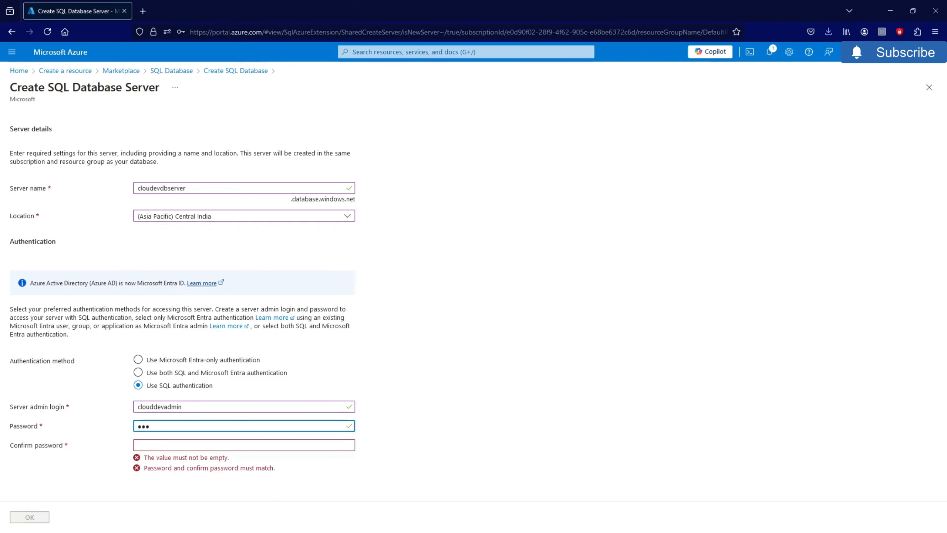
pyautogui.write('••')
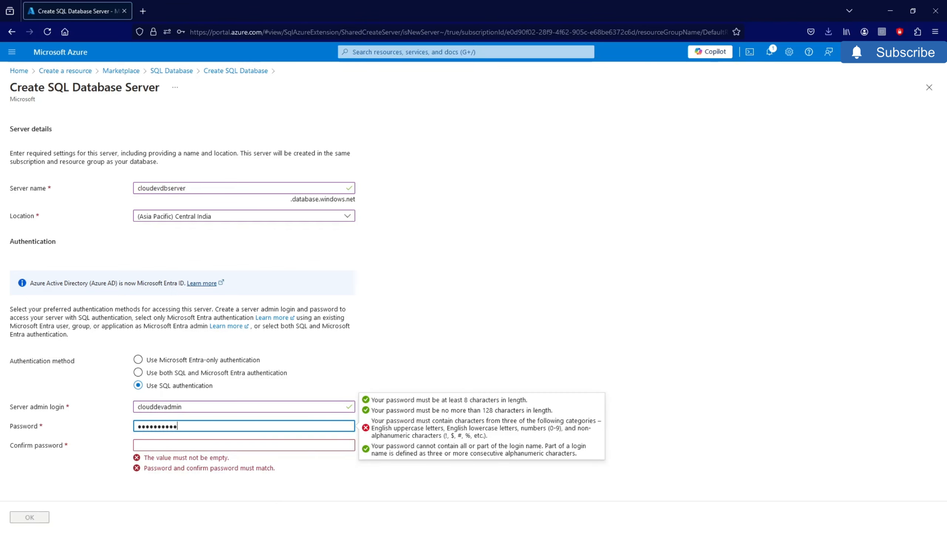
pyautogui.write('••••')
pyautogui.click(164, 445)
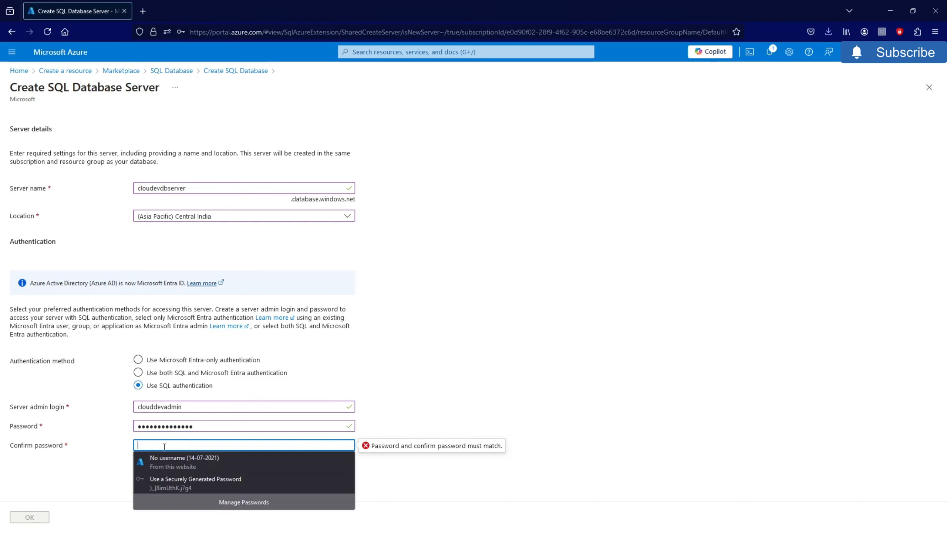
pyautogui.write('••')
pyautogui.press('BackSpace')
pyautogui.press('BackSpace')
pyautogui.write('••••••••••••')
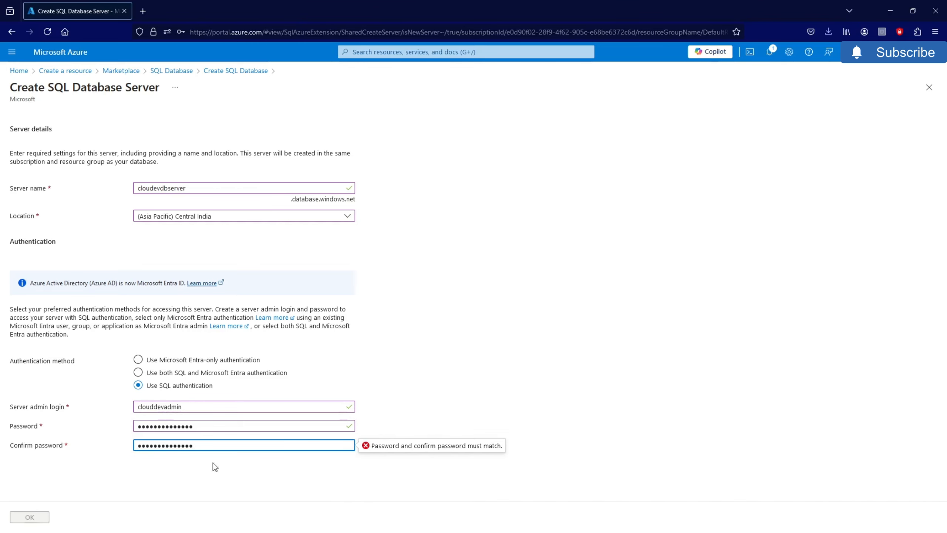
pyautogui.click(41, 518)
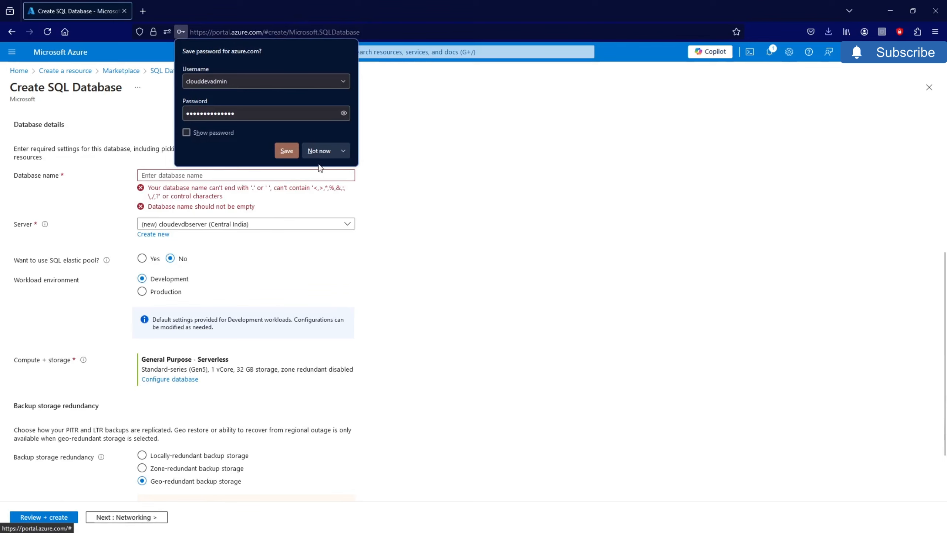
# - Name the database test28, choose locally-redundant backup storage, and continue to Networking
pyautogui.click(320, 151)
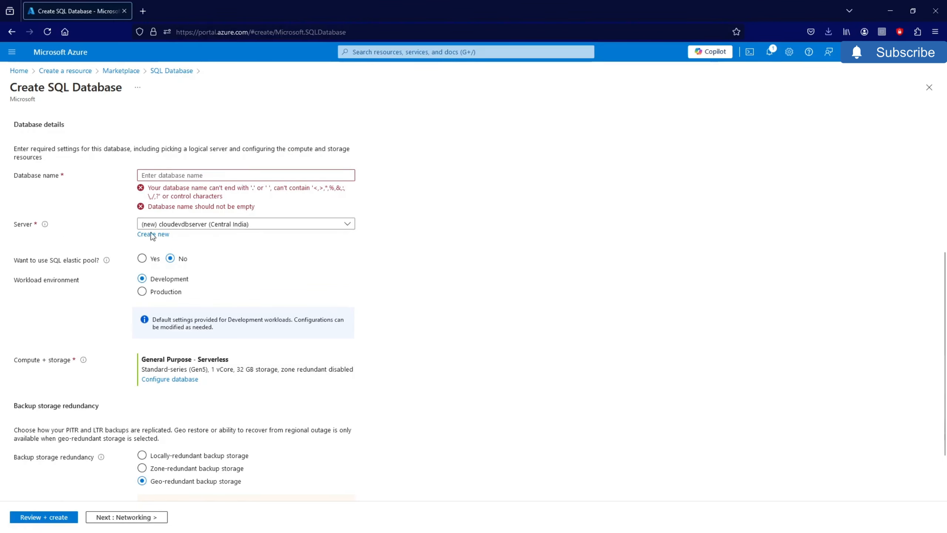
pyautogui.click(189, 175)
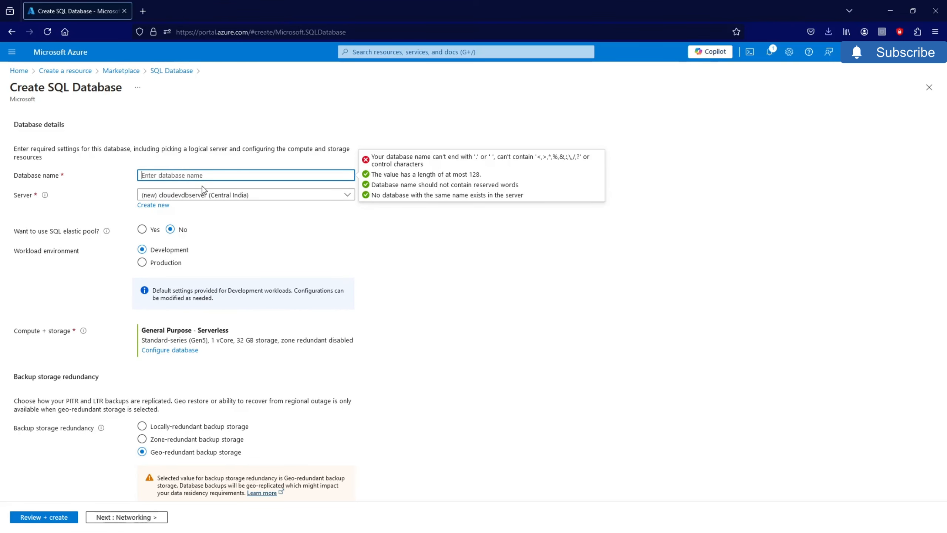
pyautogui.write('test28')
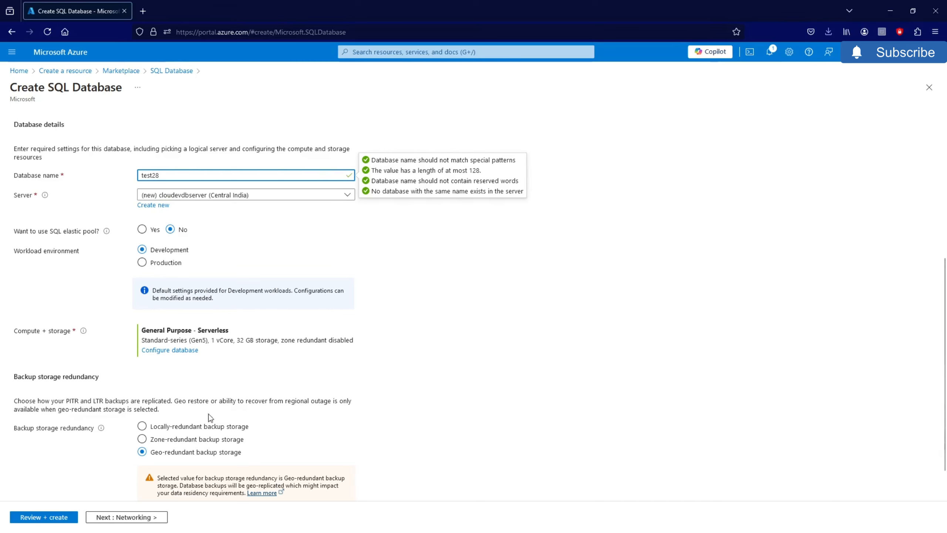
pyautogui.scroll(-1, 317, 356)
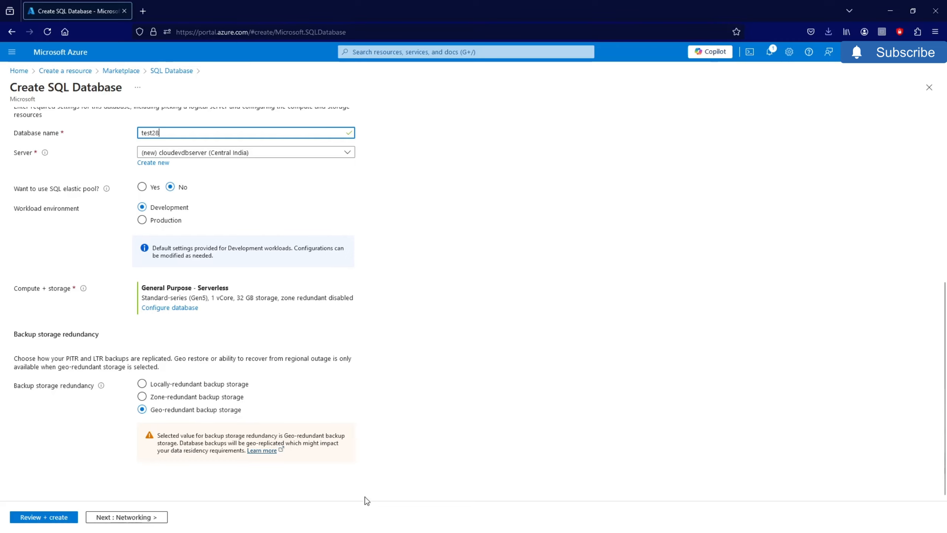
pyautogui.click(143, 387)
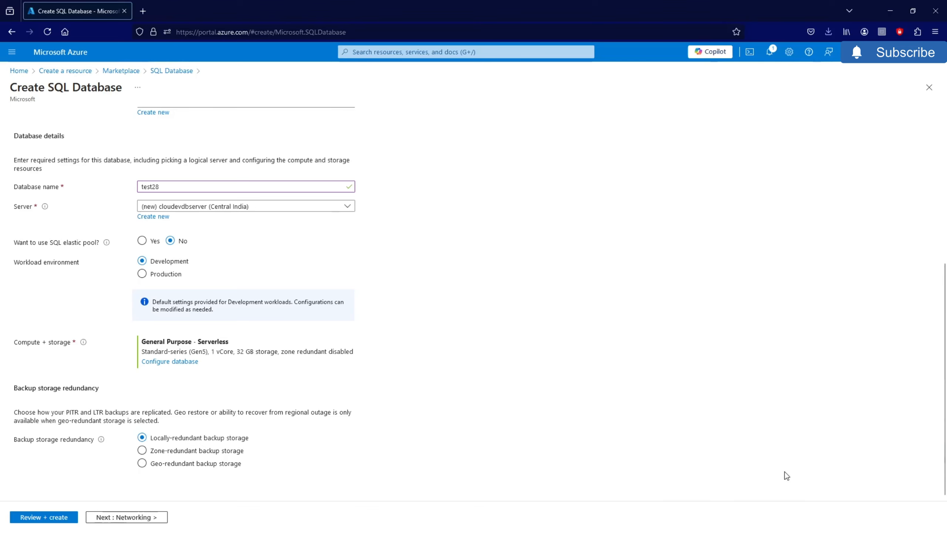
pyautogui.scroll(6, 787, 476)
pyautogui.scroll(-5, 335, 325)
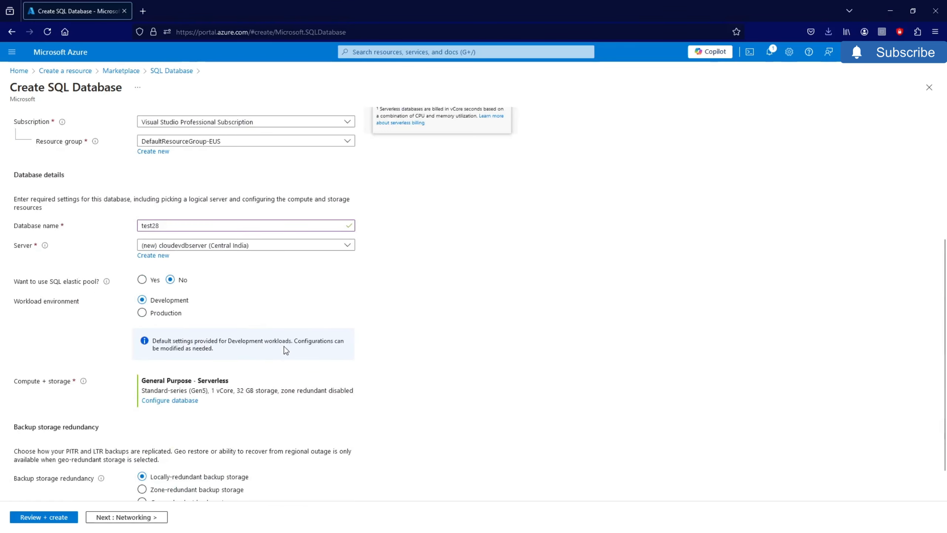
pyautogui.scroll(5, 317, 332)
pyautogui.scroll(-4, 228, 421)
pyautogui.click(123, 516)
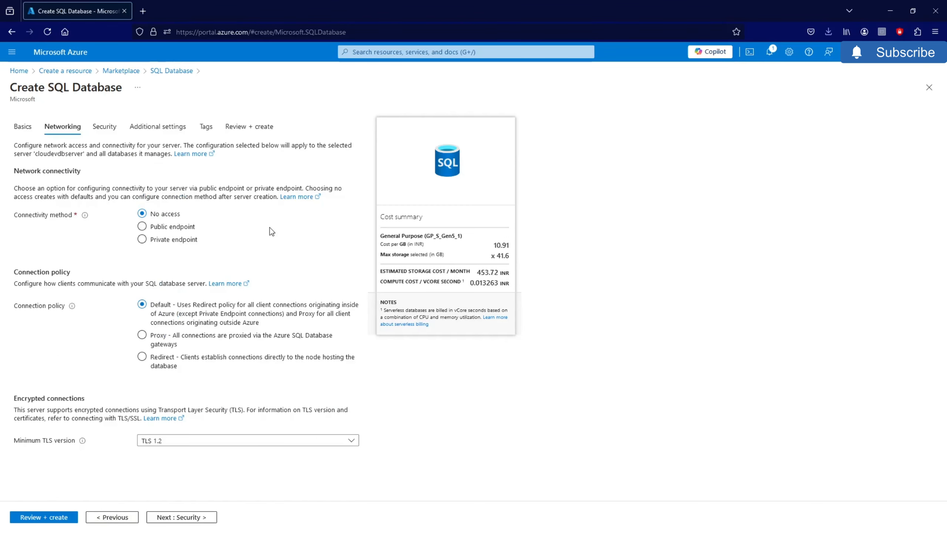
# - Use a public endpoint, allow the current client IP, and advance through the tabs to Review + create
pyautogui.click(143, 227)
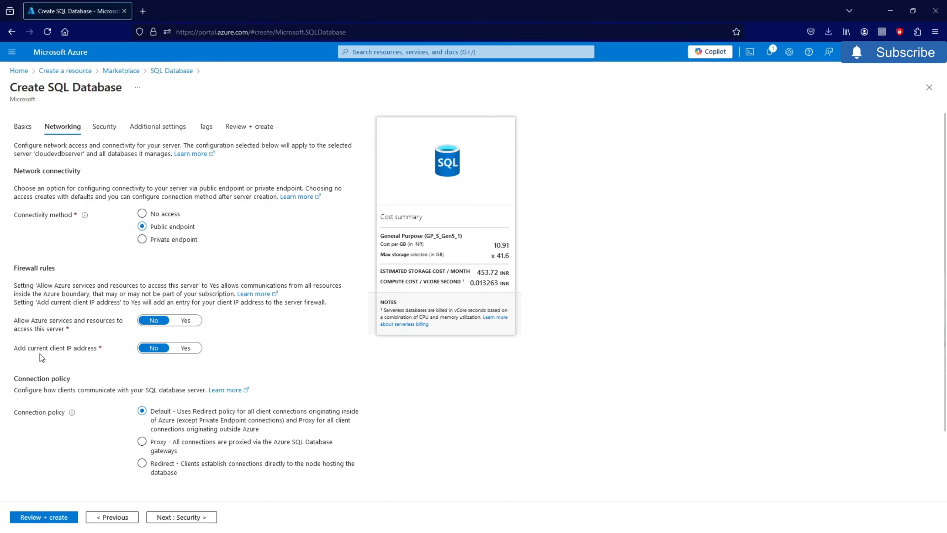
pyautogui.click(185, 348)
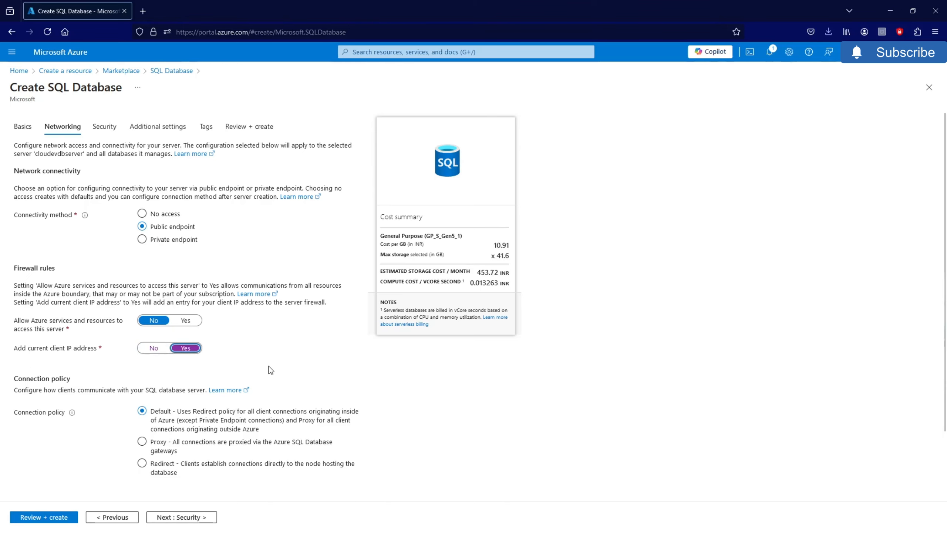
pyautogui.click(165, 517)
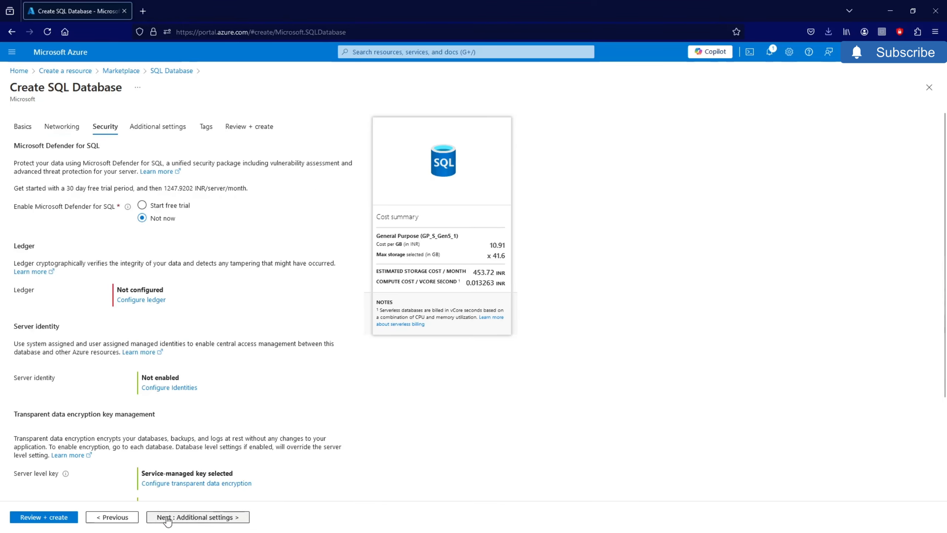
pyautogui.scroll(-3, 186, 398)
pyautogui.scroll(3, 186, 398)
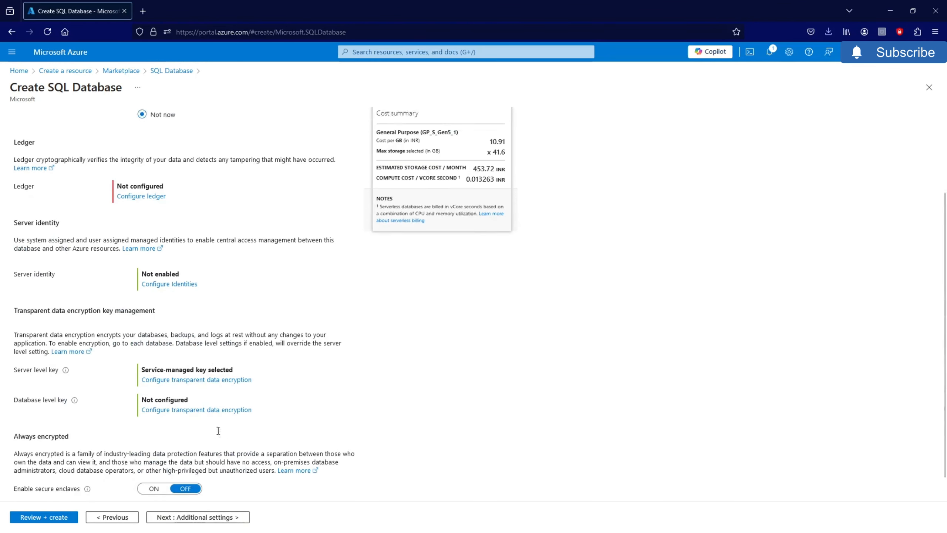
pyautogui.click(220, 518)
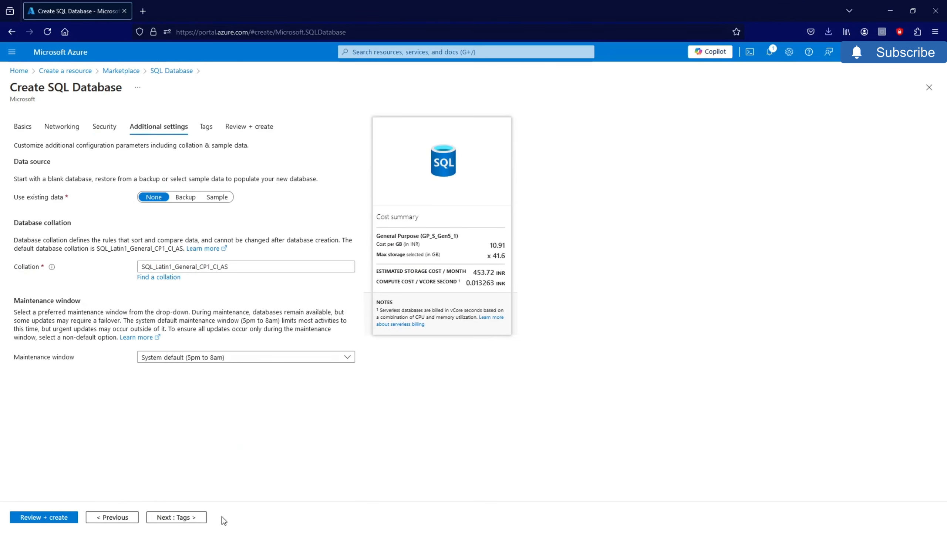
pyautogui.click(187, 521)
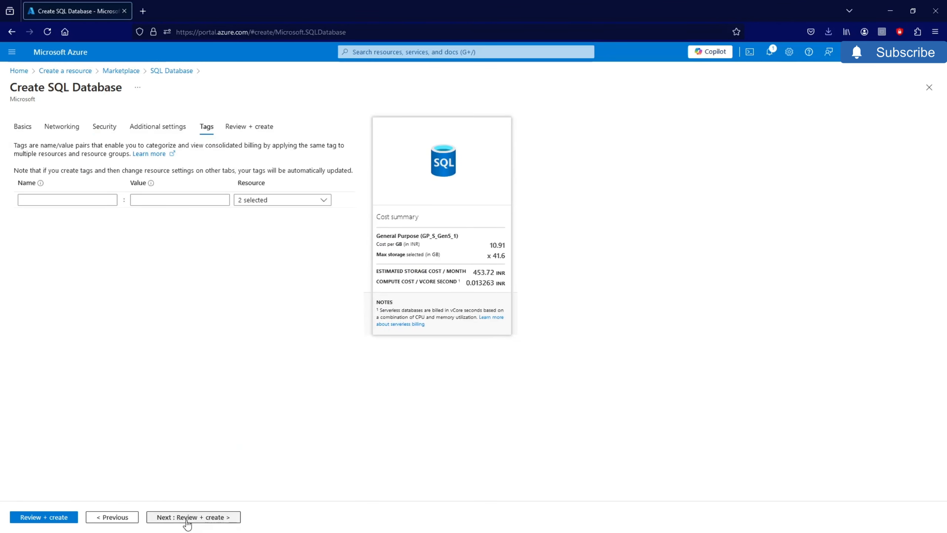
pyautogui.click(212, 522)
pyautogui.scroll(-6, 110, 455)
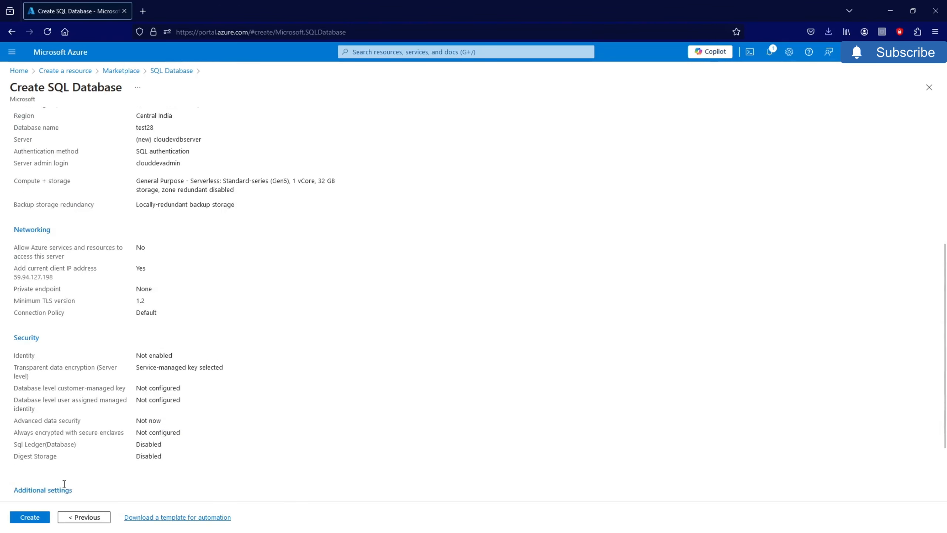
# - Submit test28 for creation and, after deployment succeeds, go to the resource
pyautogui.click(30, 517)
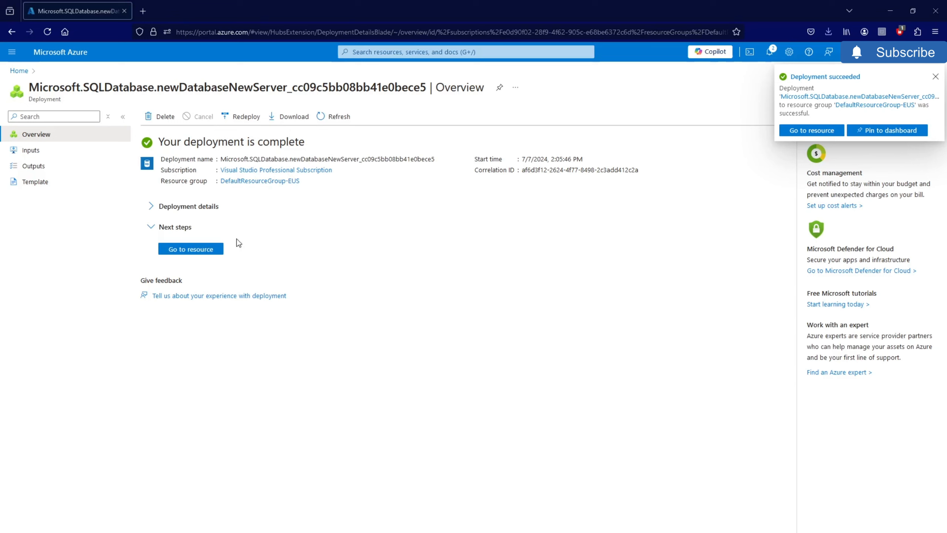
pyautogui.click(214, 250)
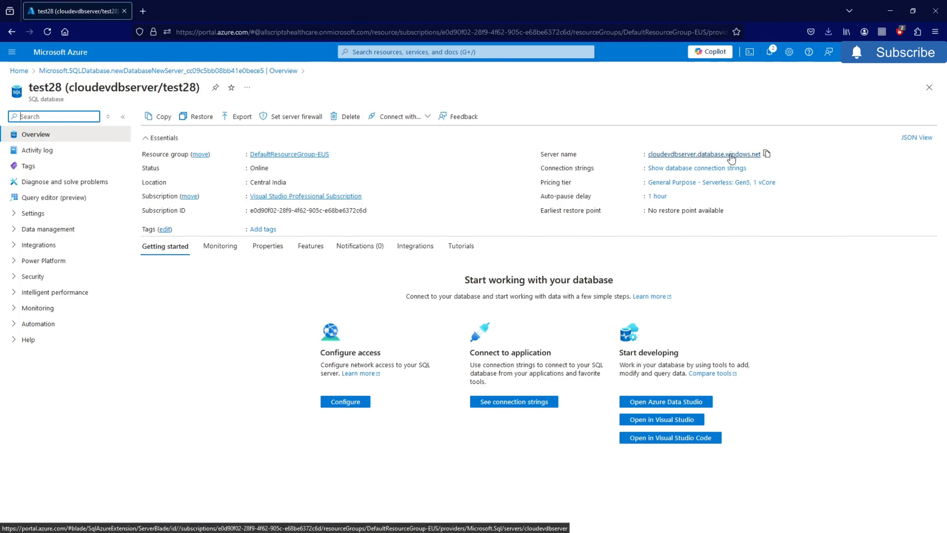
# - Copy the server name and move Azure Data Studio over the browser
pyautogui.click(768, 157)
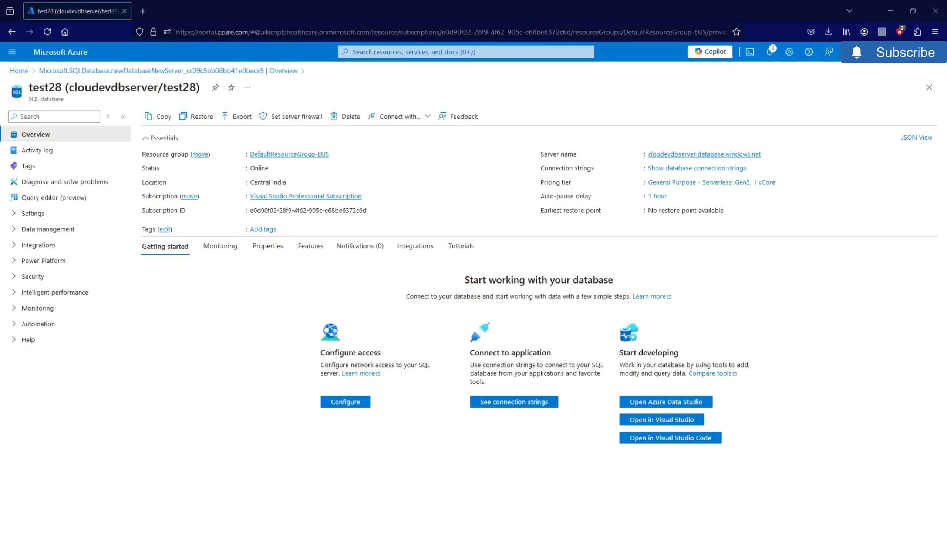
pyautogui.moveTo(946, 220); pyautogui.dragTo(605, 109)
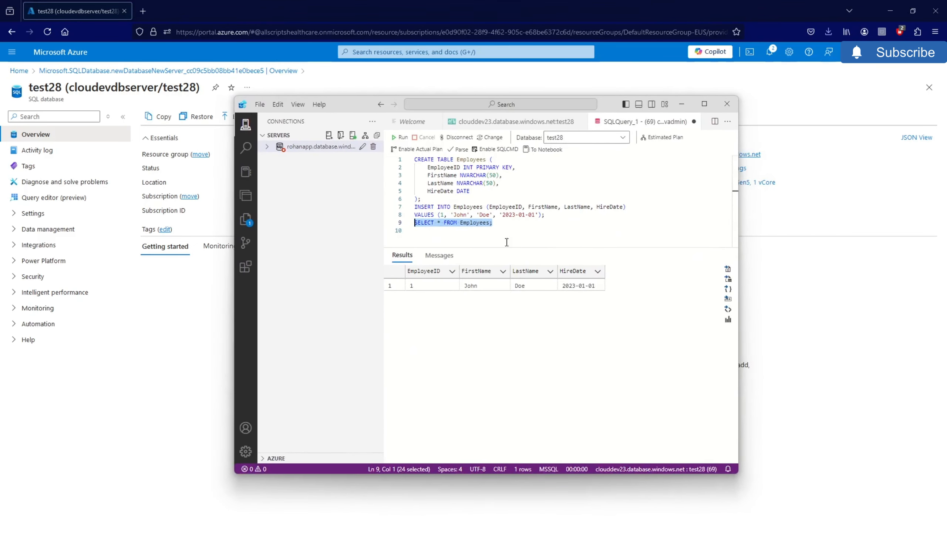
# - Set up a connection with the pasted server name, SQL login user name and password, and database test28
pyautogui.click(329, 137)
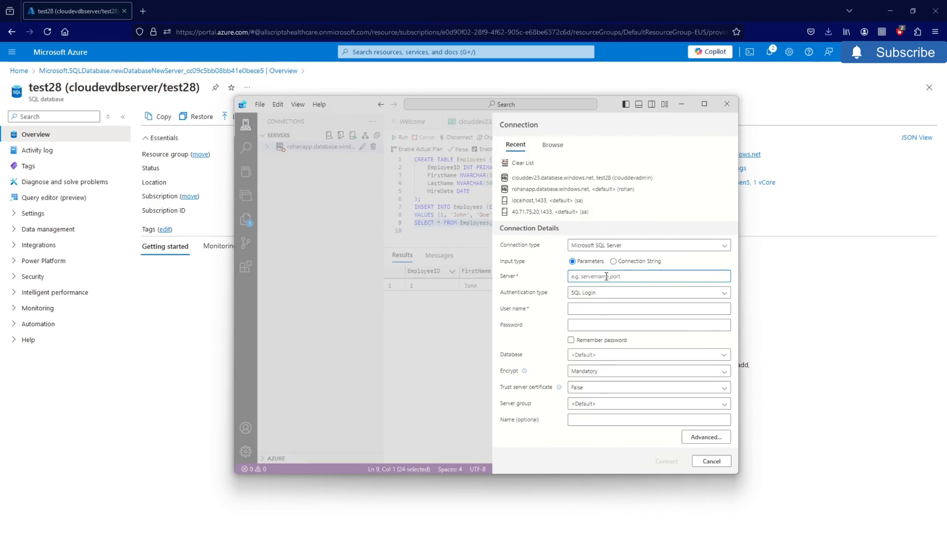
pyautogui.hotkey('ctrl', 'v')
pyautogui.click(584, 308)
pyautogui.write('c')
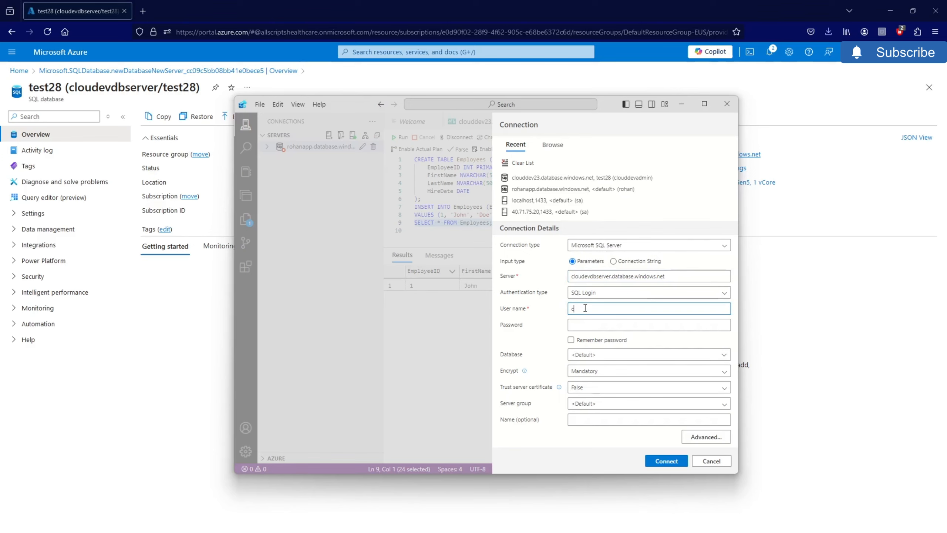
pyautogui.write('louddevadmin')
pyautogui.press('Tab')
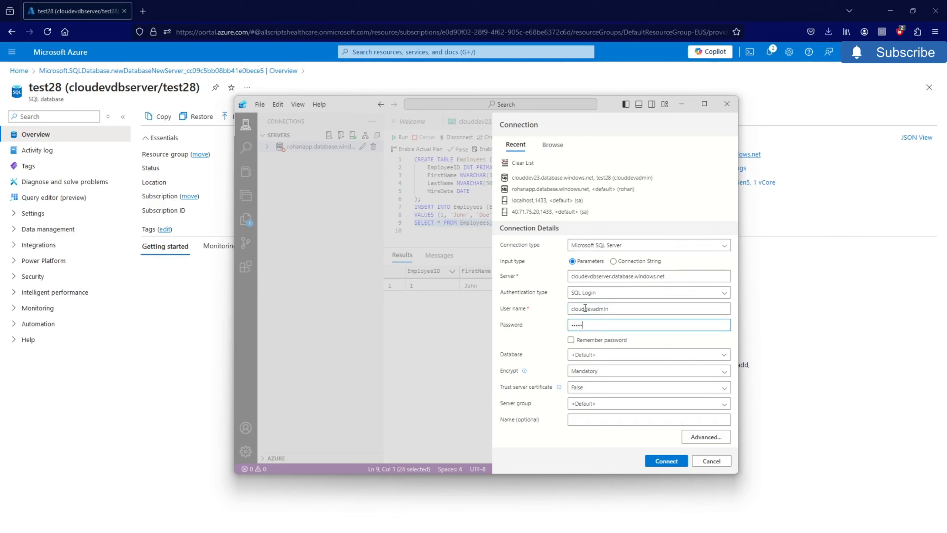
pyautogui.write('••')
pyautogui.click(586, 355)
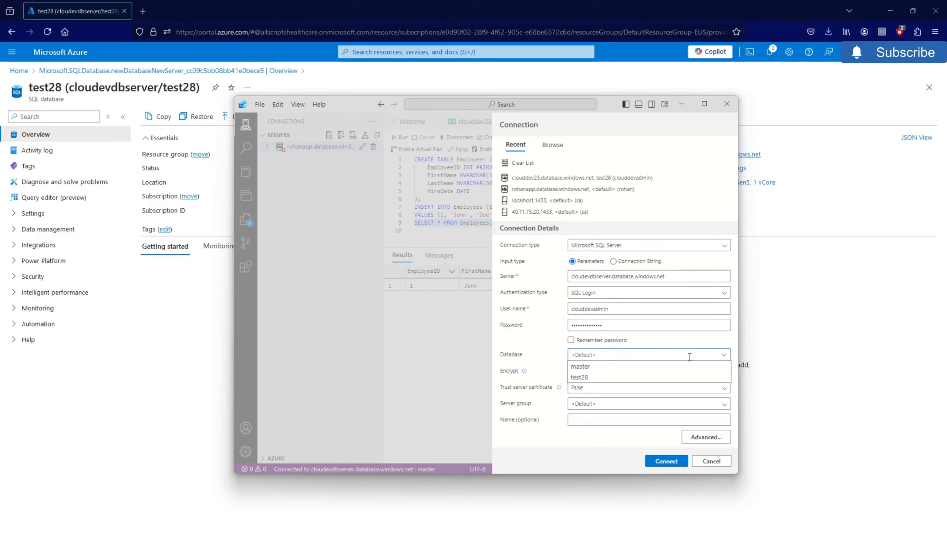
pyautogui.click(596, 378)
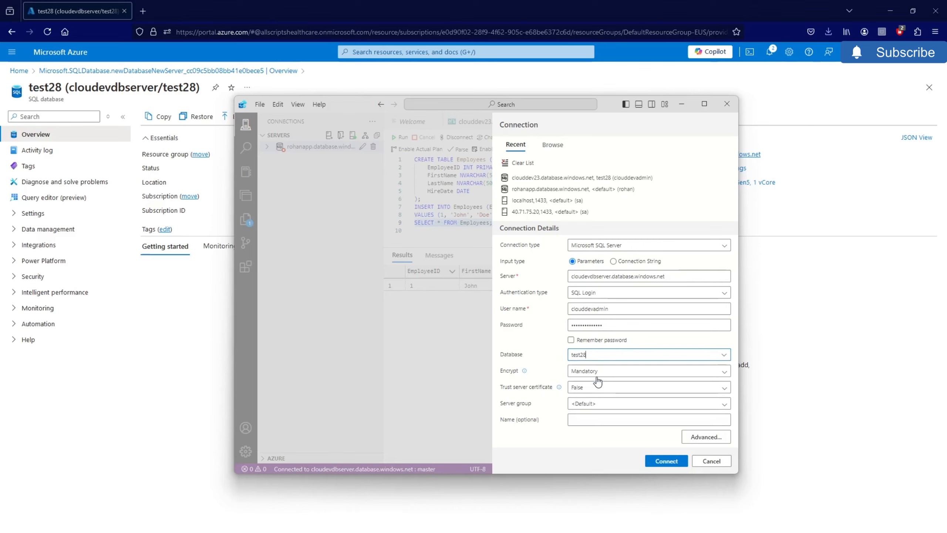
pyautogui.click(684, 464)
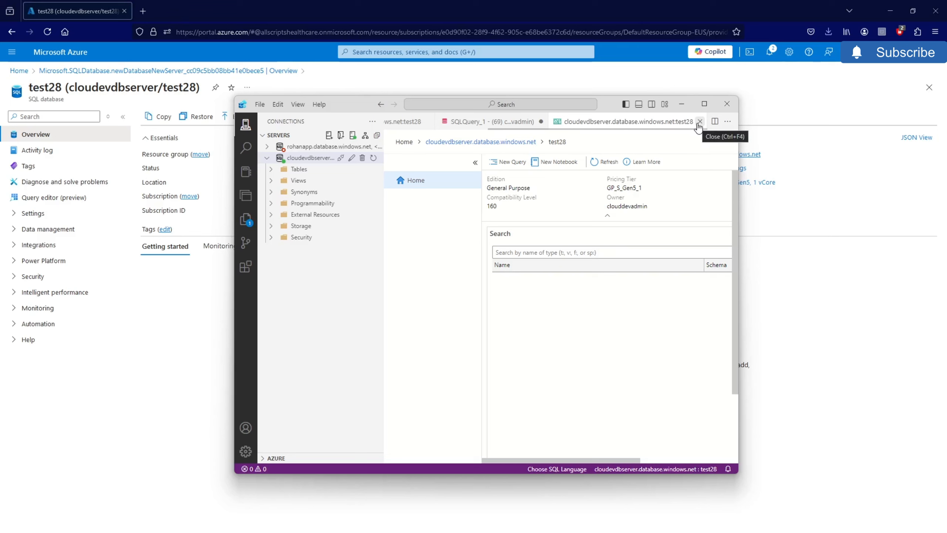
# - Close the dashboard and open a new query from the cloudevdbserver connection's context menu
pyautogui.click(700, 122)
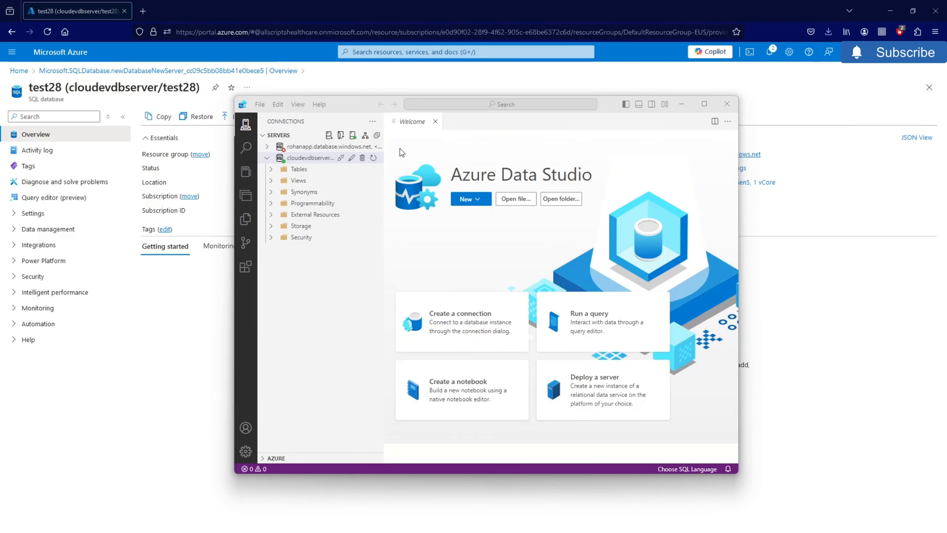
pyautogui.click(272, 171)
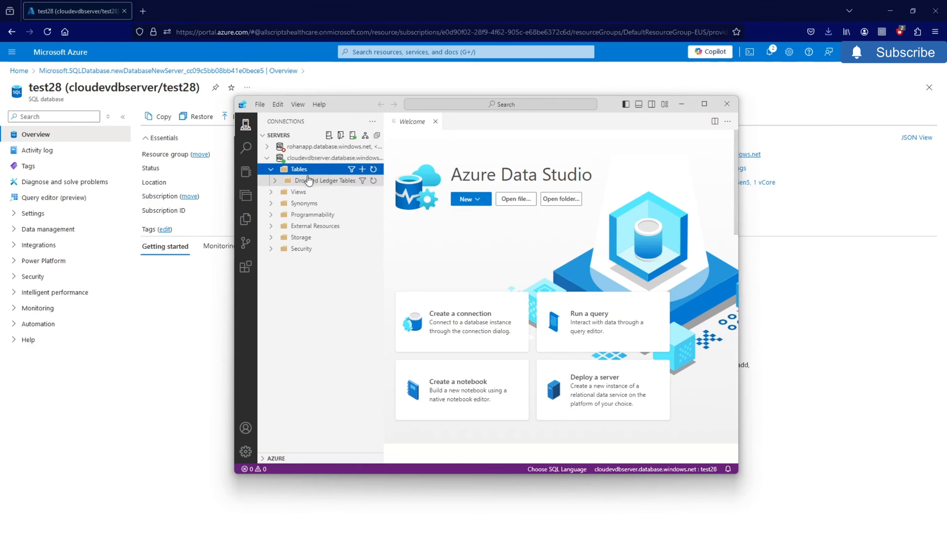
pyautogui.click(271, 170)
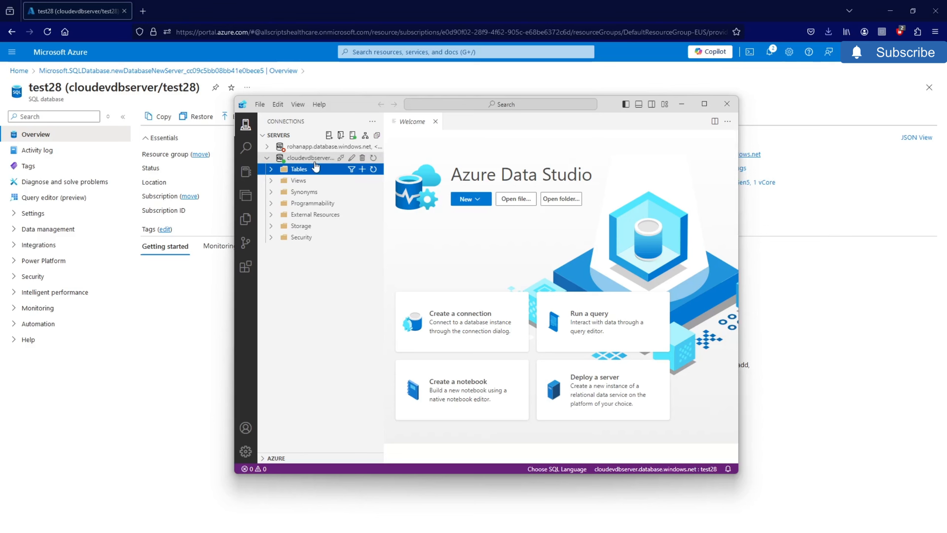
pyautogui.rightClick(305, 159)
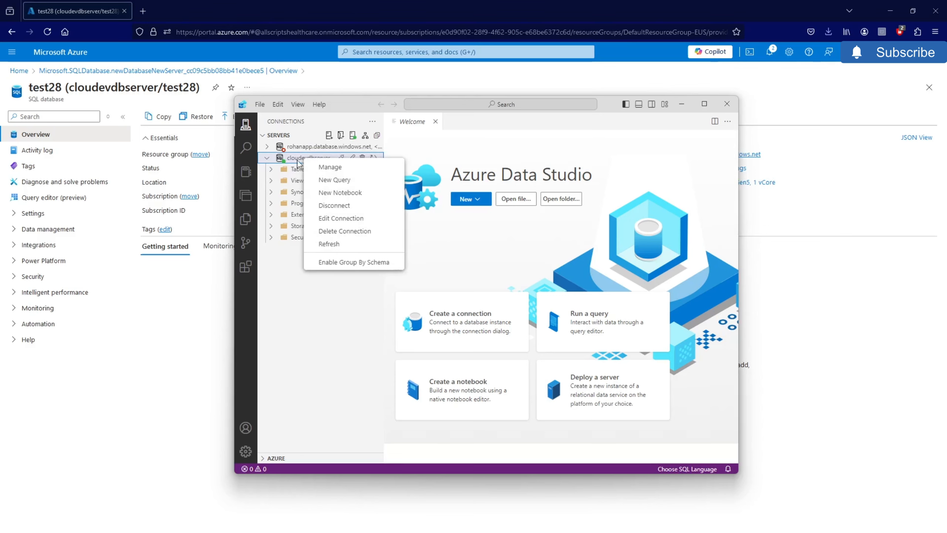
pyautogui.click(332, 180)
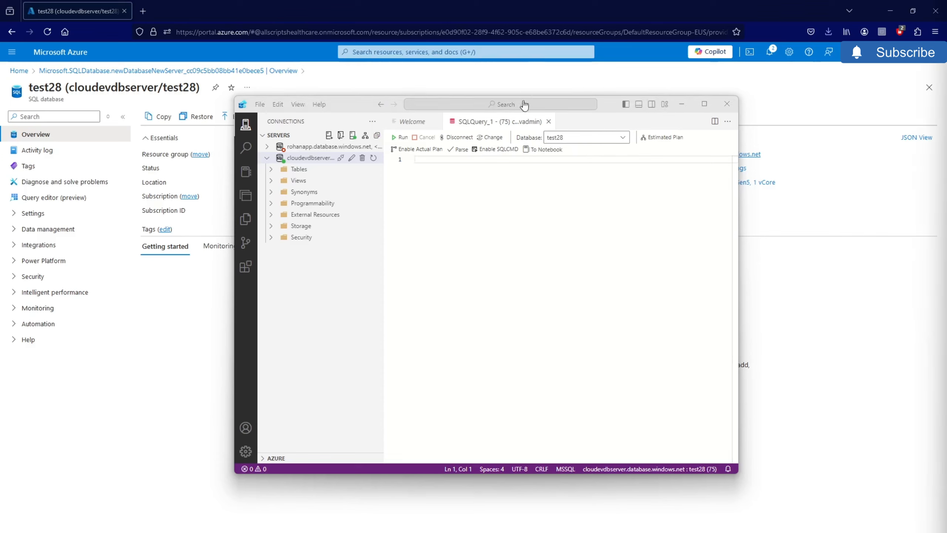
# - Run the pasted CREATE TABLE Employees script and confirm Employees appears under Tables
pyautogui.click(449, 163)
pyautogui.hotkey('ctrl', 'v')
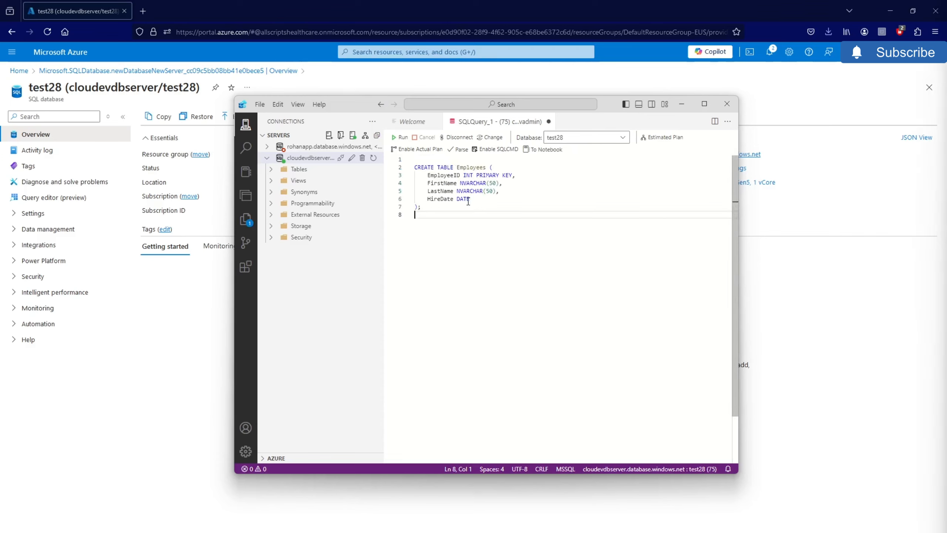
pyautogui.click(400, 137)
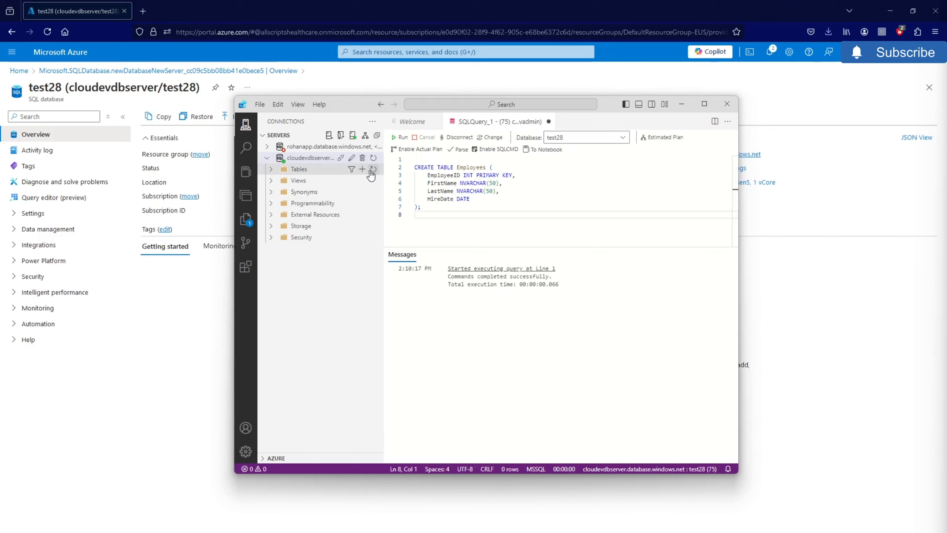
pyautogui.click(300, 169)
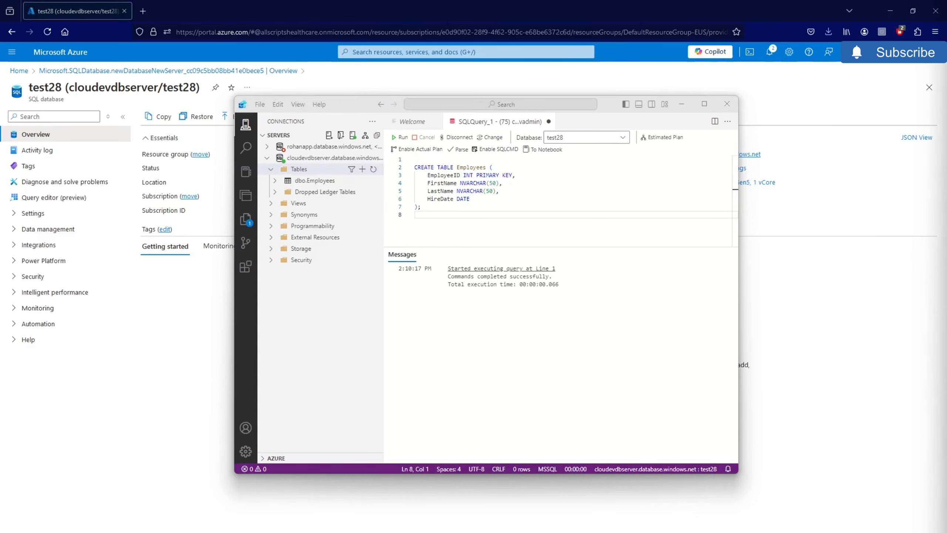
# - Insert a first employee row with ID 1 and hire date 2023-01-01, getting 1 row affected
pyautogui.click(451, 221)
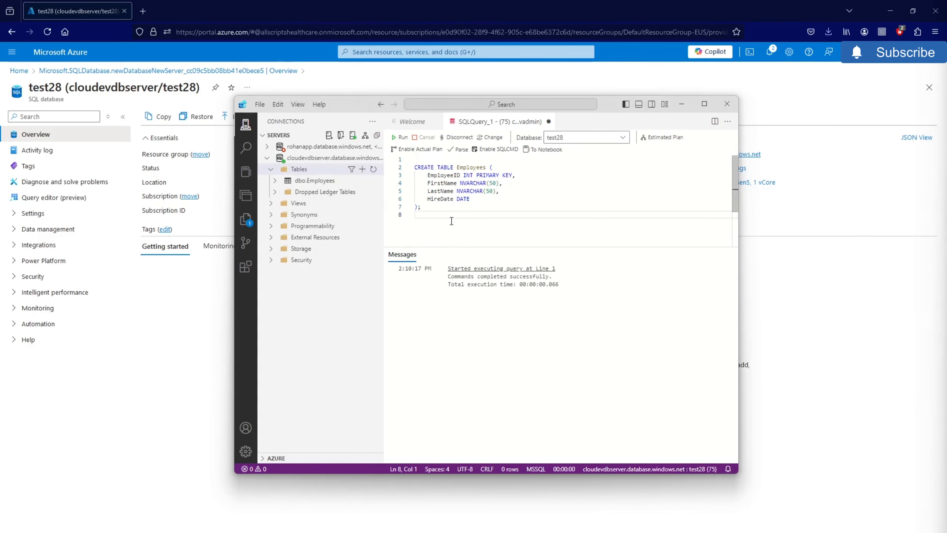
pyautogui.hotkey('ctrl', 'v')
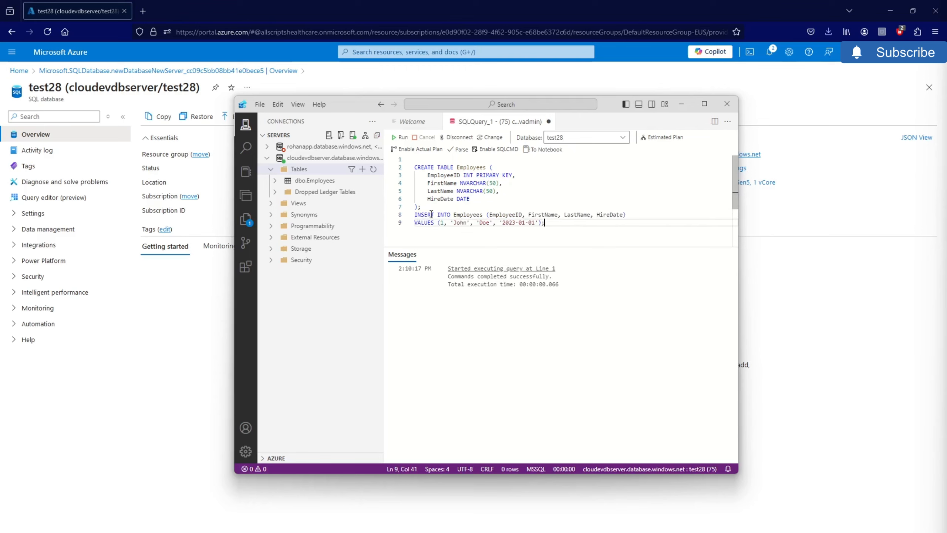
pyautogui.moveTo(546, 223); pyautogui.dragTo(414, 215)
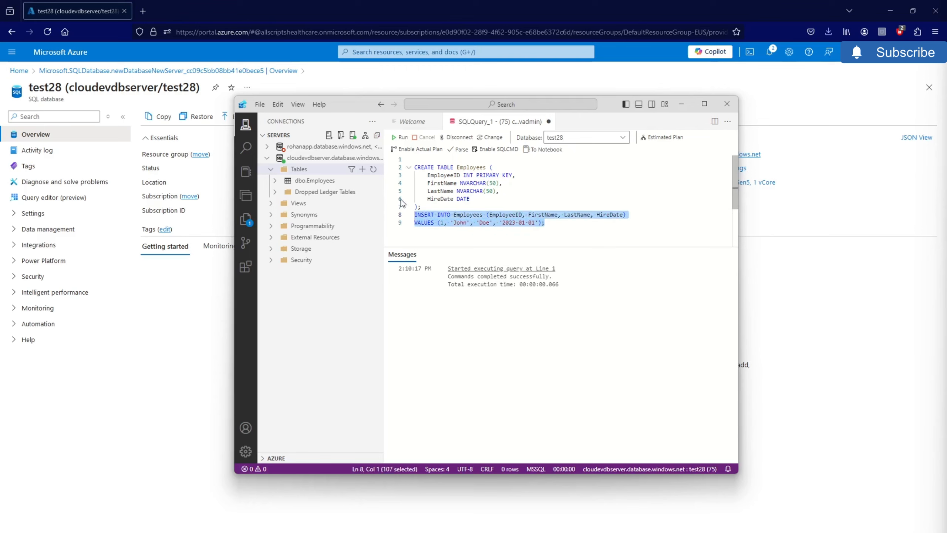
pyautogui.click(398, 138)
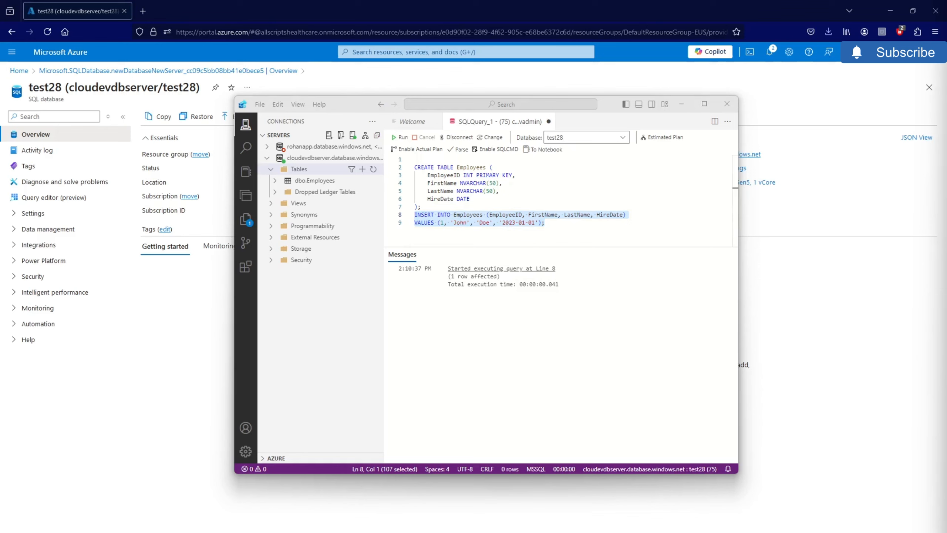
pyautogui.click(559, 240)
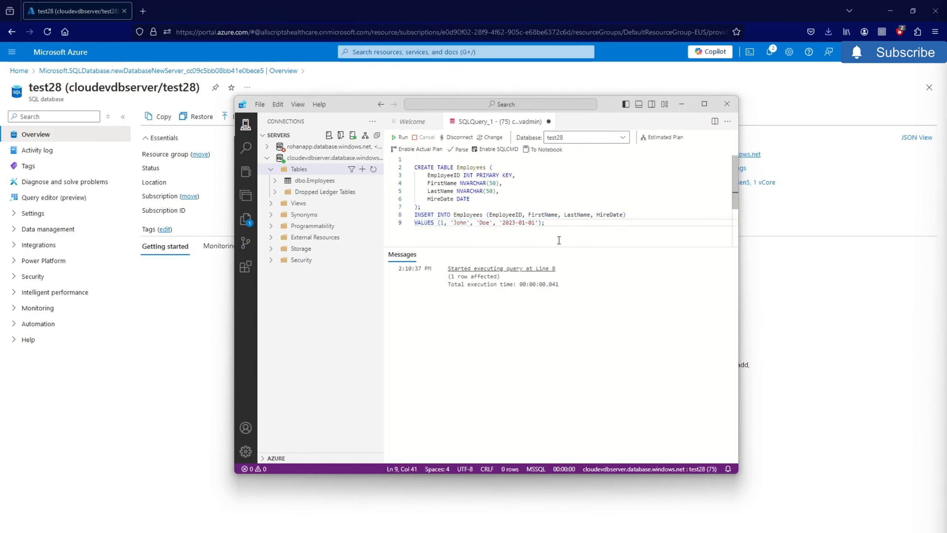
# - Run SELECT * FROM Employees to show the single row, then minimize Azure Data Studio
pyautogui.press('Return')
pyautogui.press('Return')
pyautogui.write('SELECT * FROM Employees;')
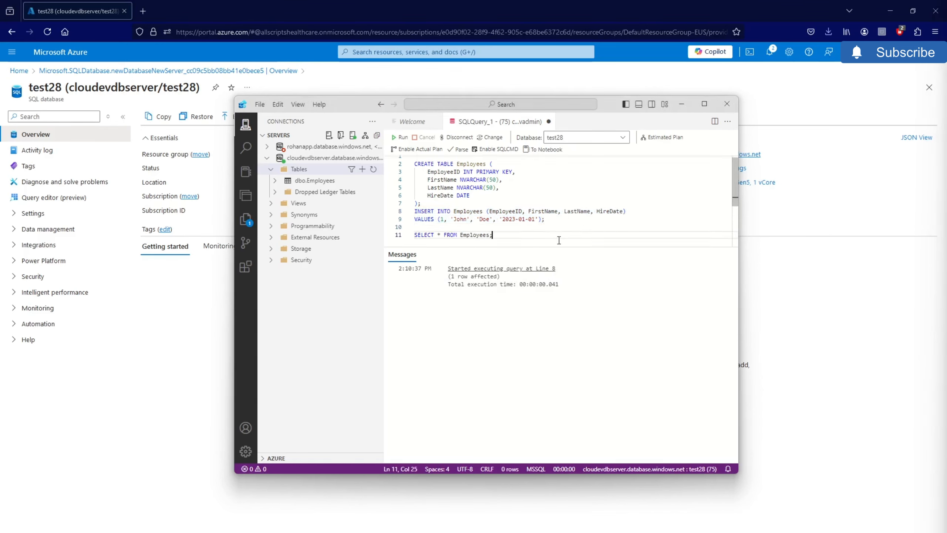
pyautogui.moveTo(559, 240); pyautogui.dragTo(415, 235)
pyautogui.click(402, 139)
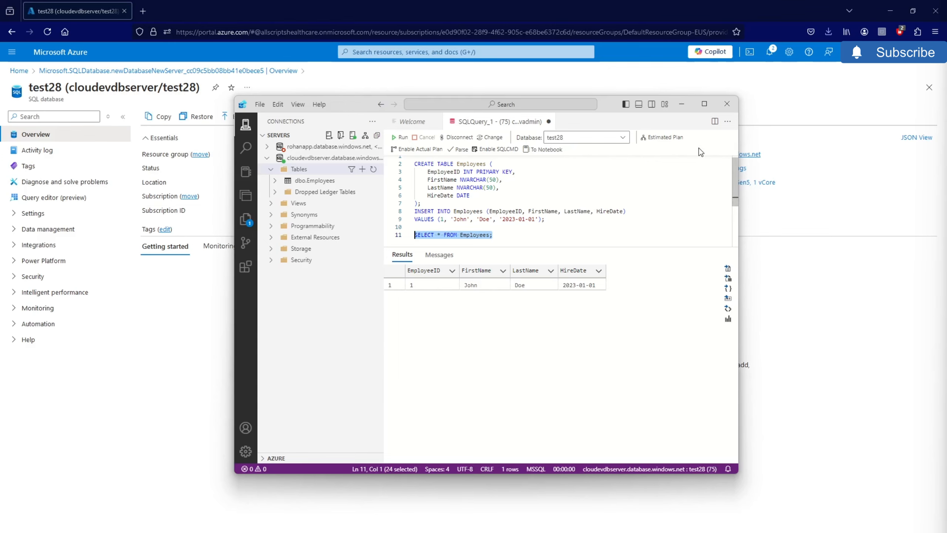
pyautogui.click(688, 108)
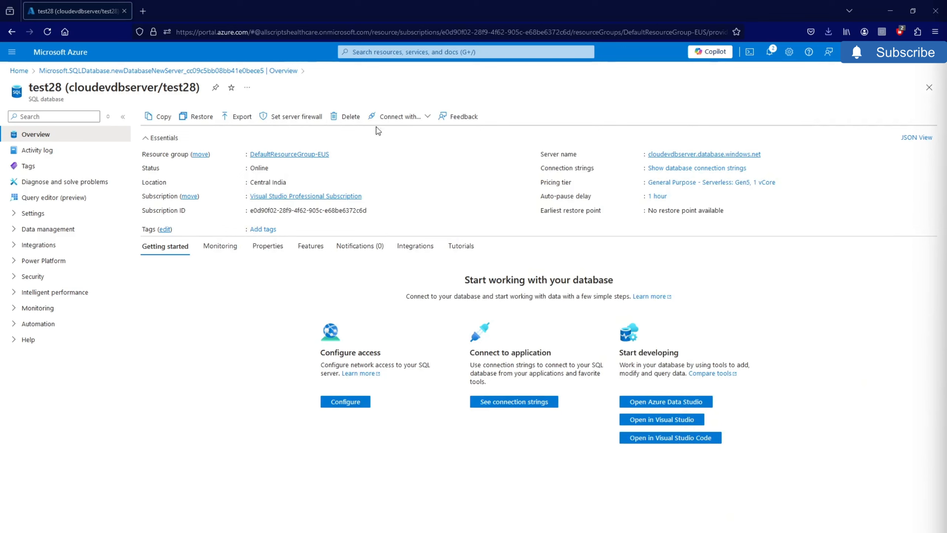
# - Look over the connection tool options for test28, then close them
pyautogui.click(405, 118)
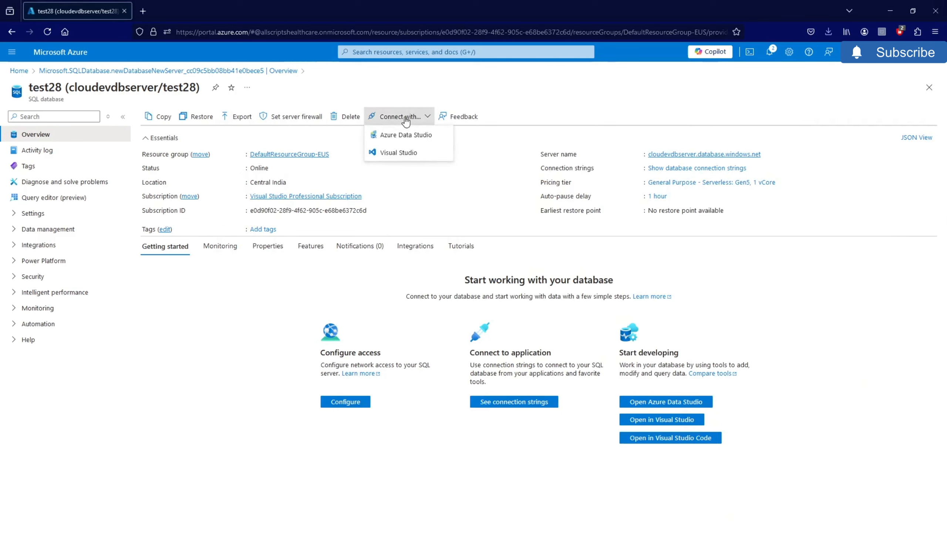
pyautogui.click(108, 323)
pyautogui.click(172, 318)
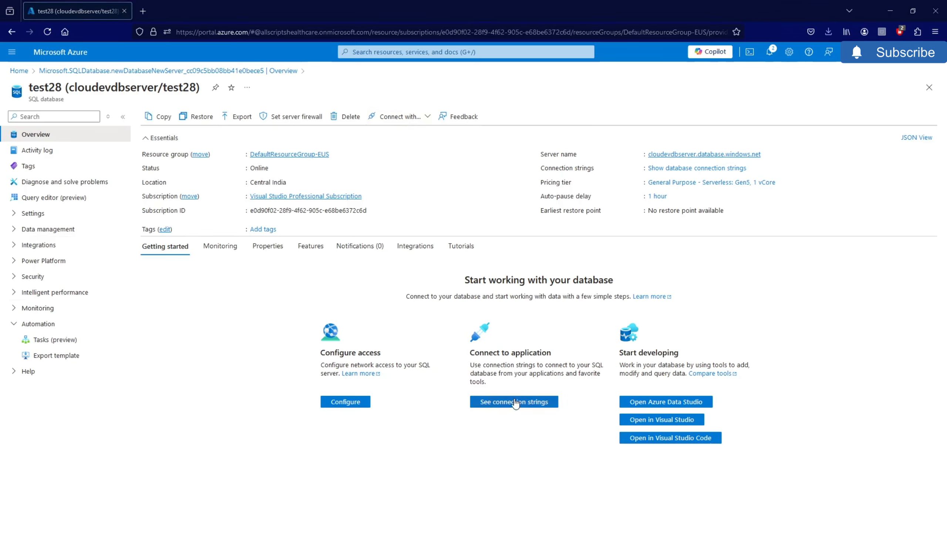
# - View the test28 JDBC, ODBC, PHP and Go connection strings, then return to ADO.NET and Home
pyautogui.click(492, 404)
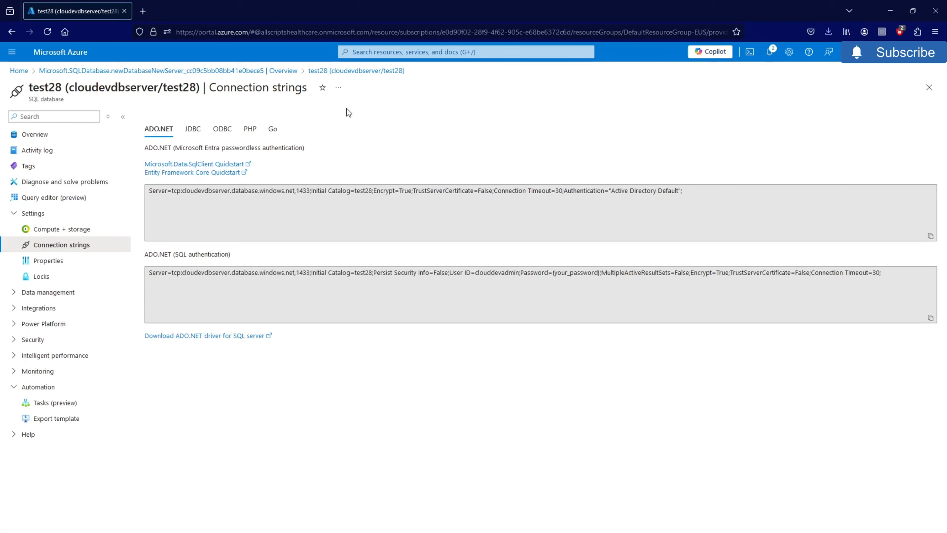
pyautogui.click(199, 132)
pyautogui.click(222, 131)
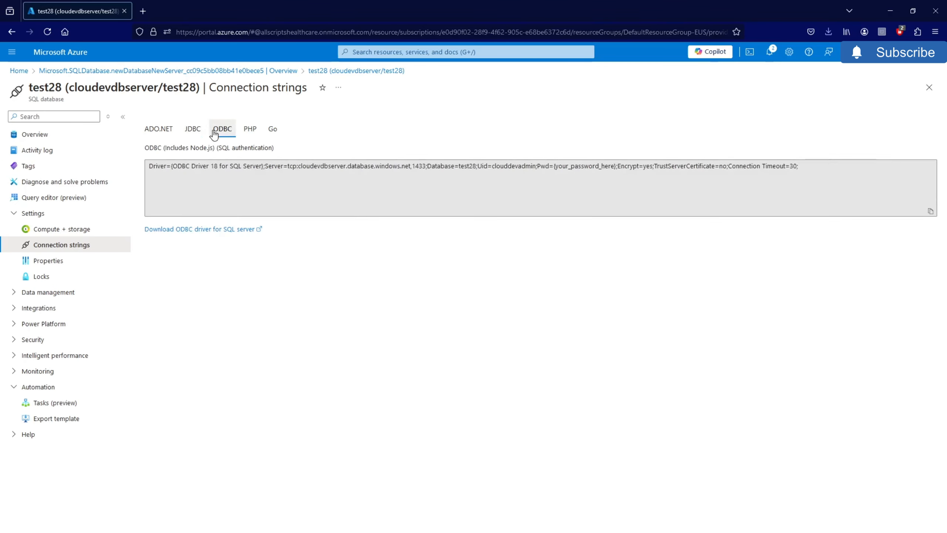
pyautogui.click(257, 137)
pyautogui.click(274, 131)
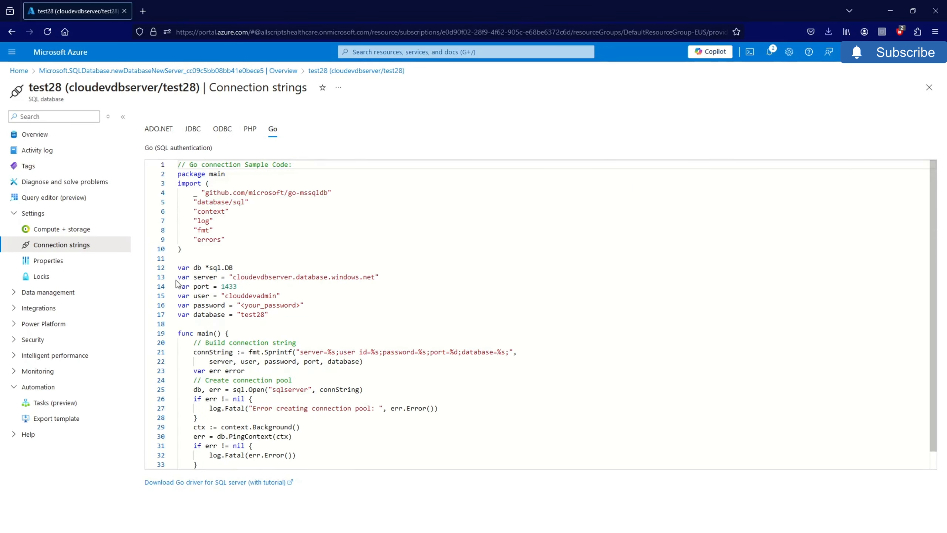
pyautogui.scroll(-1, 253, 325)
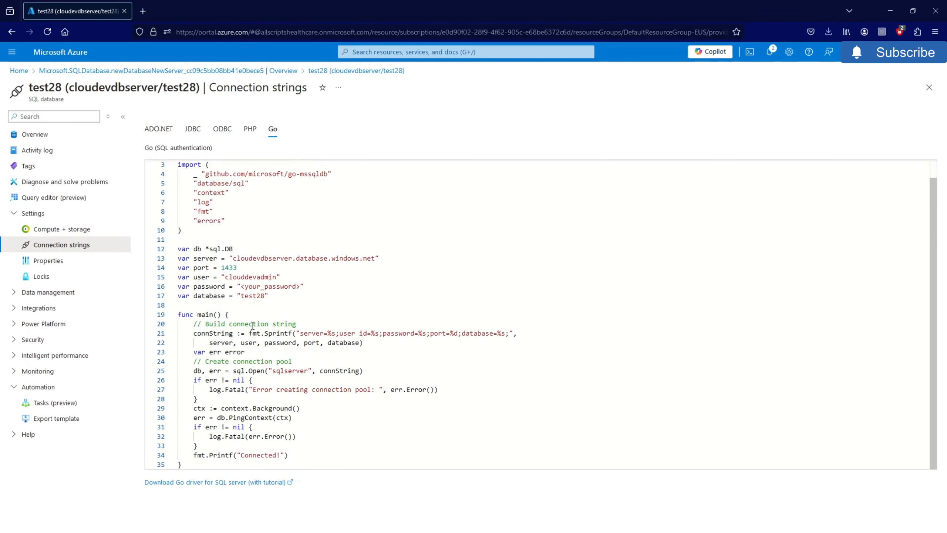
pyautogui.moveTo(161, 130); pyautogui.dragTo(159, 144)
pyautogui.click(160, 140)
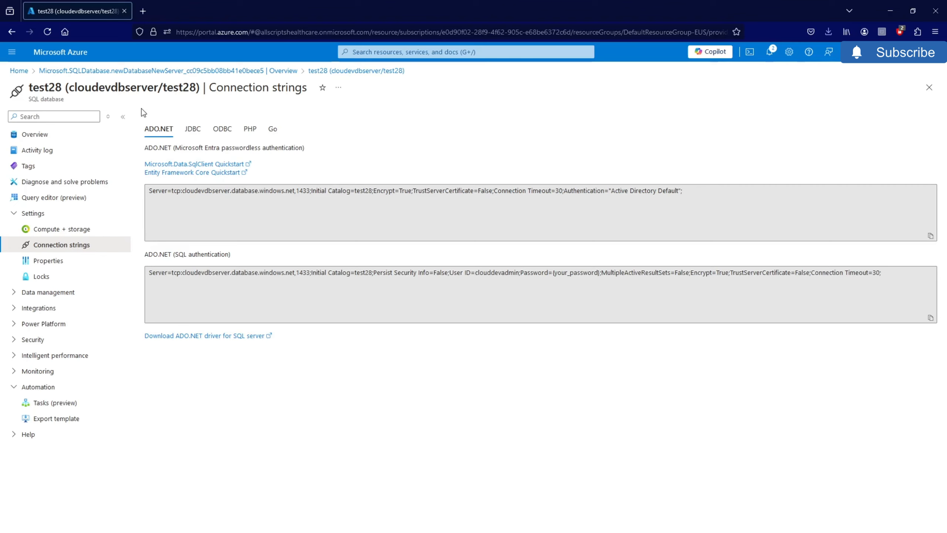
pyautogui.click(26, 72)
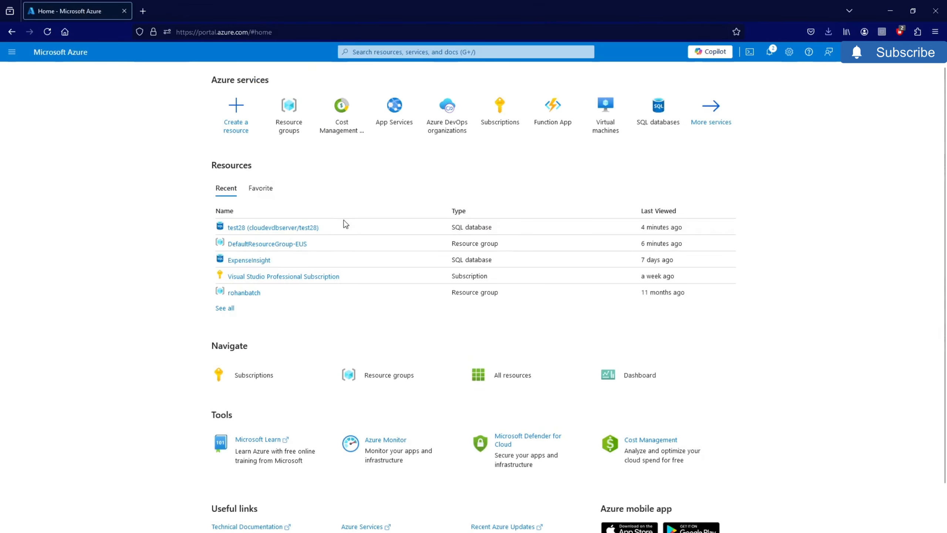
# - Delete the test28 database from recent resources, entering test28 as the confirmation name
pyautogui.click(307, 229)
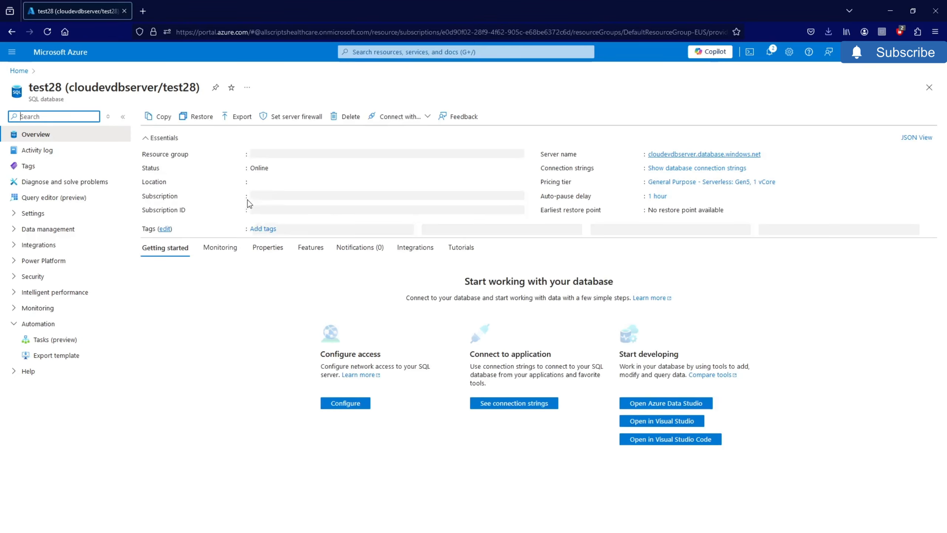
pyautogui.click(343, 117)
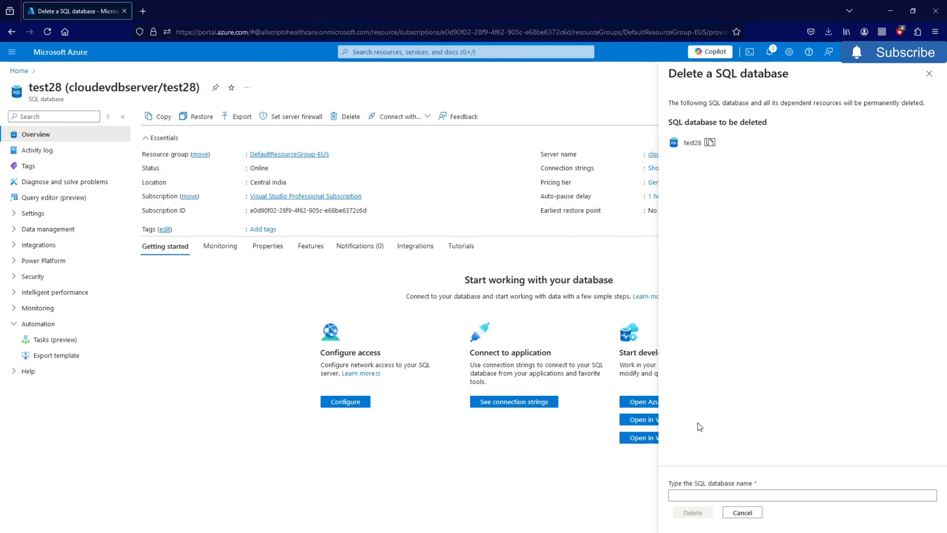
pyautogui.click(691, 496)
pyautogui.write('test28')
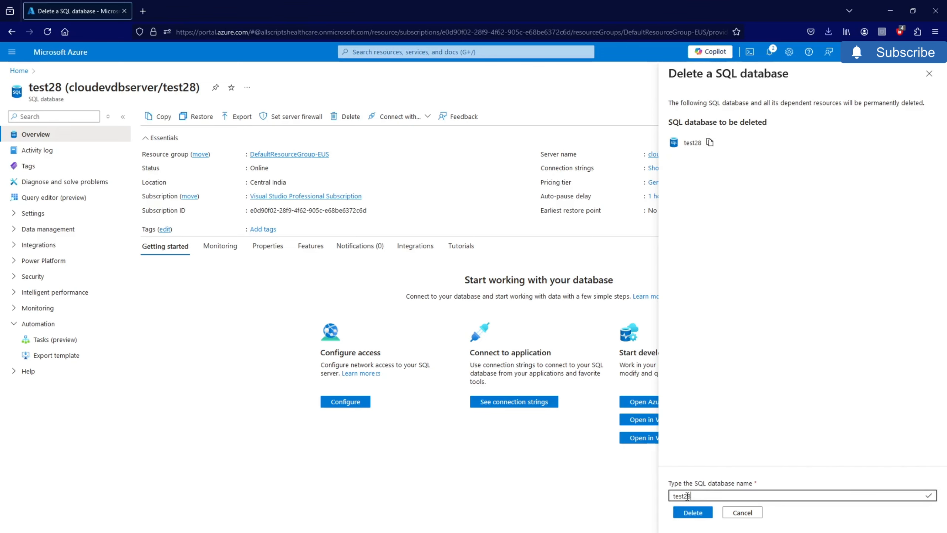
pyautogui.click(704, 514)
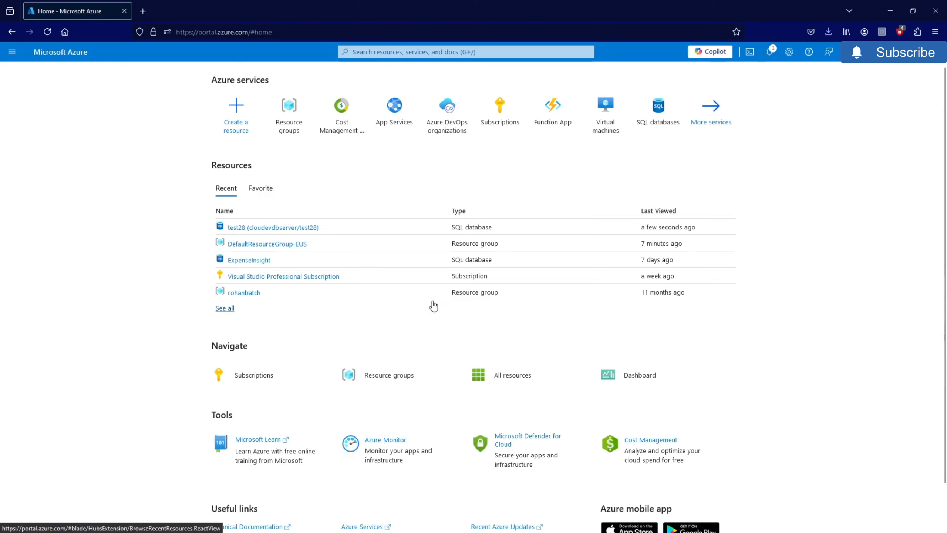
# - Open the cloudevdbserver SQL server from resource group DefaultResourceGroup-EUS
pyautogui.click(289, 129)
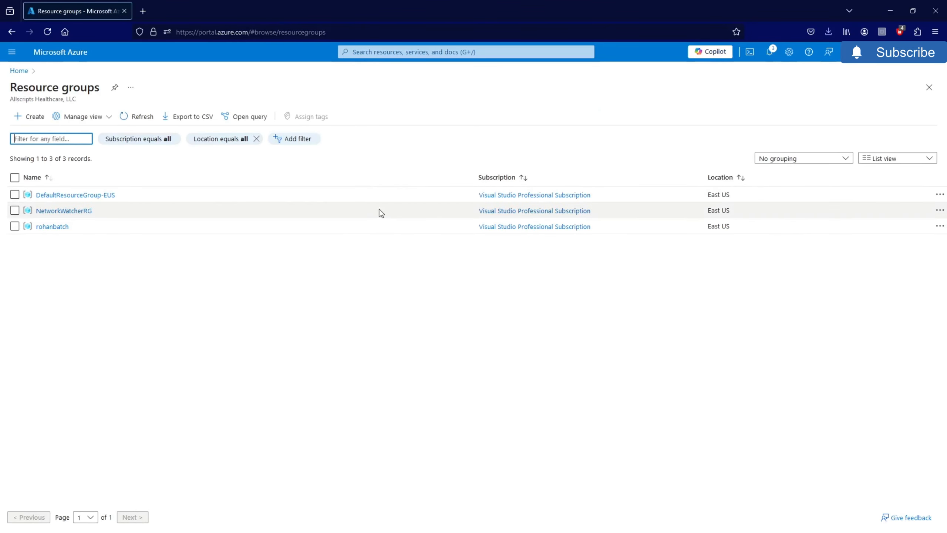
pyautogui.click(92, 195)
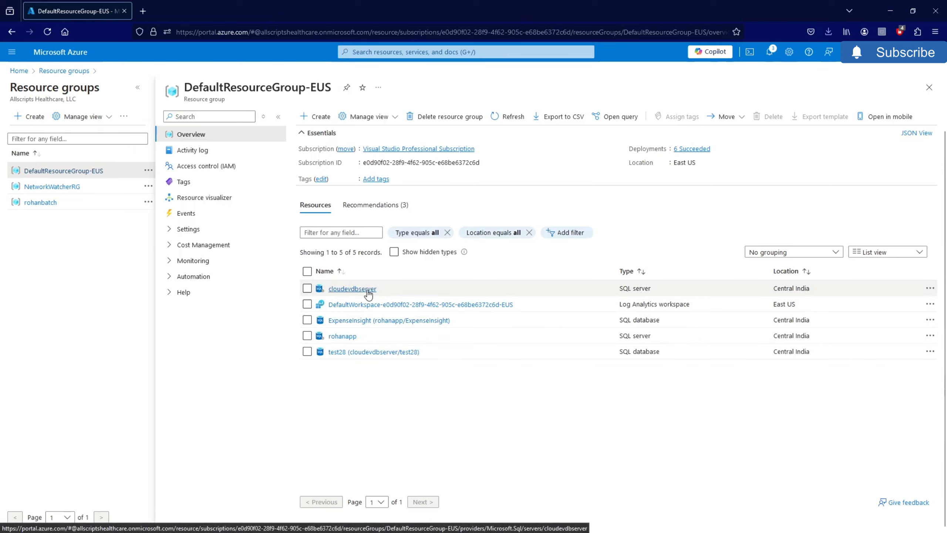
pyautogui.click(346, 292)
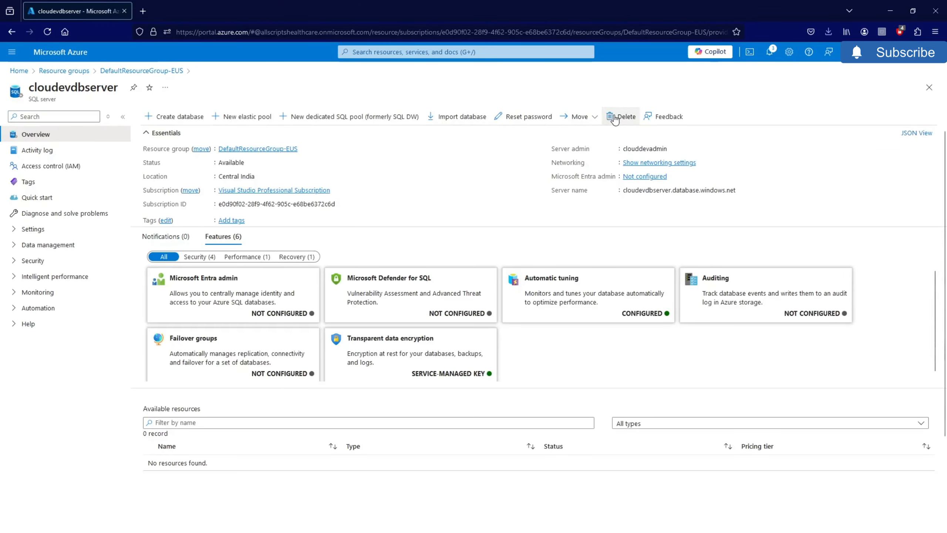
# - Delete cloudevdbserver, copying its name from the page title into the confirmation box
pyautogui.click(613, 117)
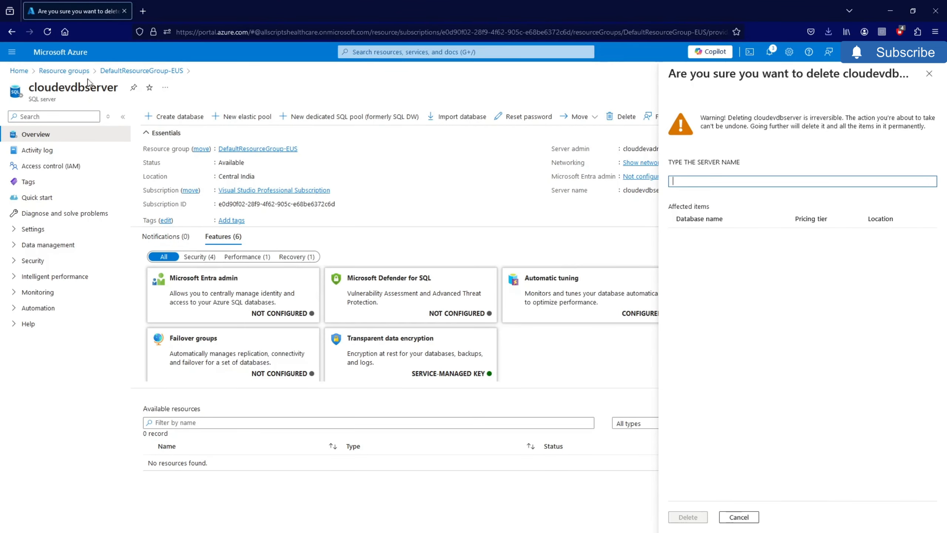
pyautogui.moveTo(118, 88); pyautogui.dragTo(29, 88)
pyautogui.rightClick(51, 88)
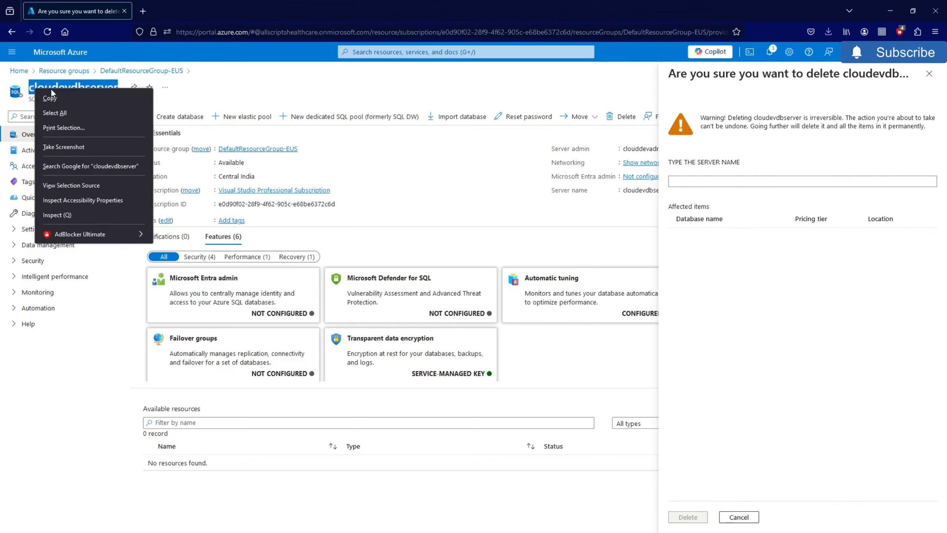
pyautogui.click(56, 105)
pyautogui.click(679, 178)
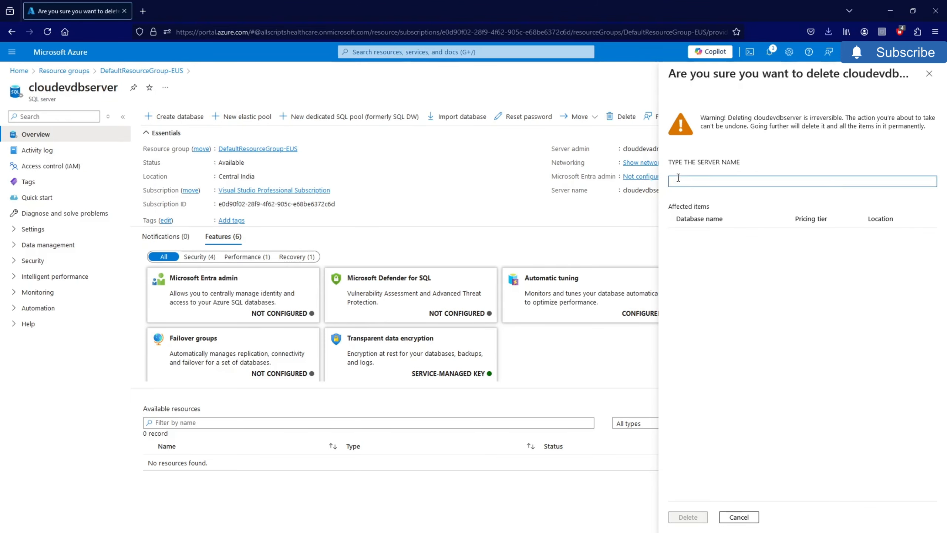
pyautogui.hotkey('ctrl', 'v')
pyautogui.click(694, 518)
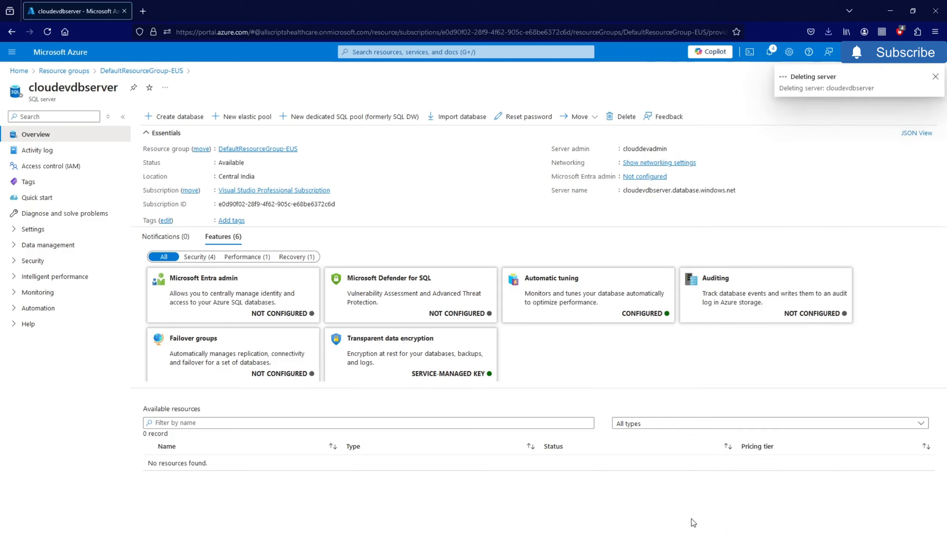